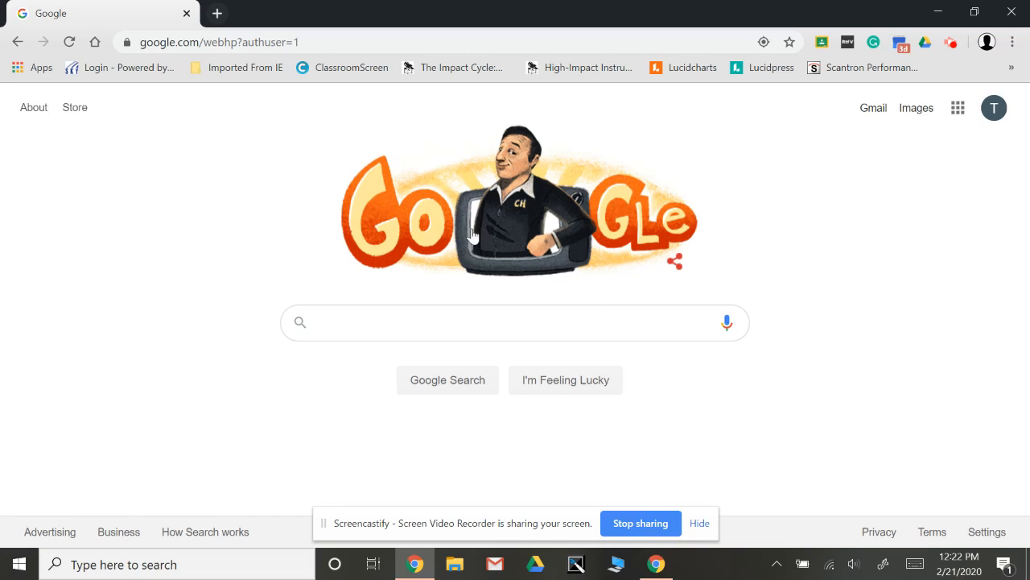
# Step: Open Google Drive from the Google home page and look through the folders and files in My Drive
pyautogui.click(959, 110)
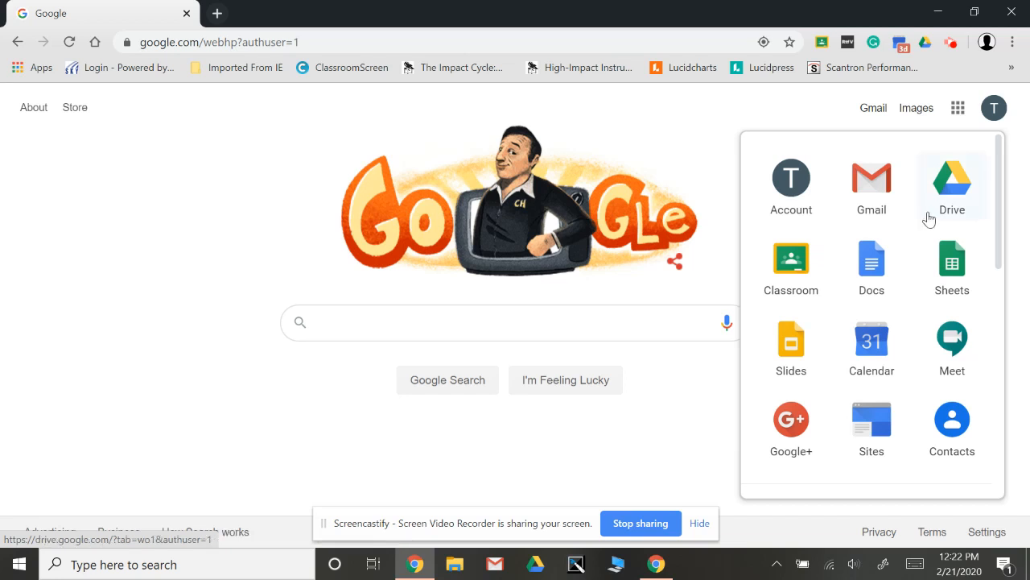
pyautogui.click(953, 193)
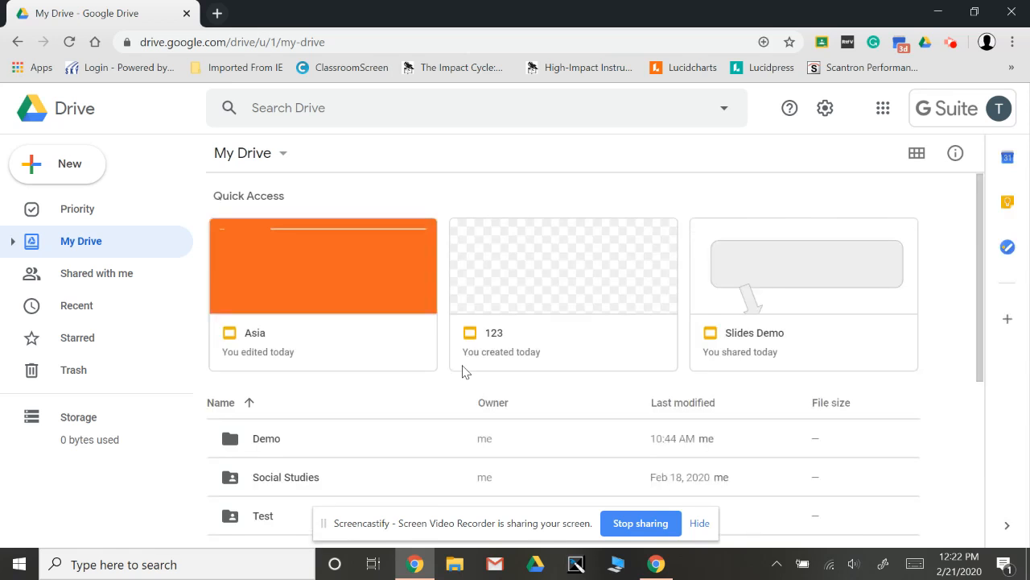
pyautogui.scroll(-2, 361, 430)
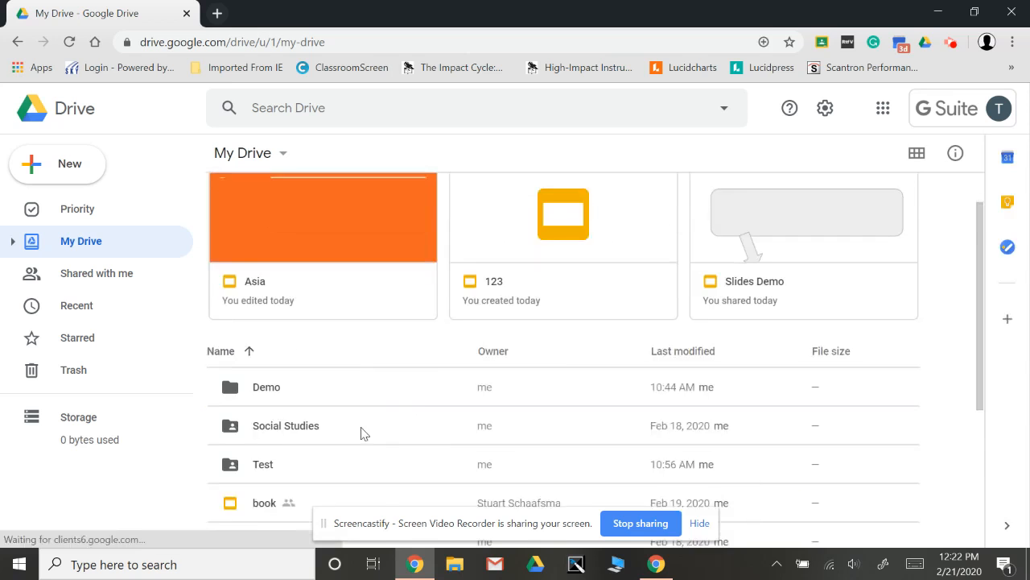
pyautogui.scroll(2, 361, 433)
pyautogui.scroll(-1, 361, 433)
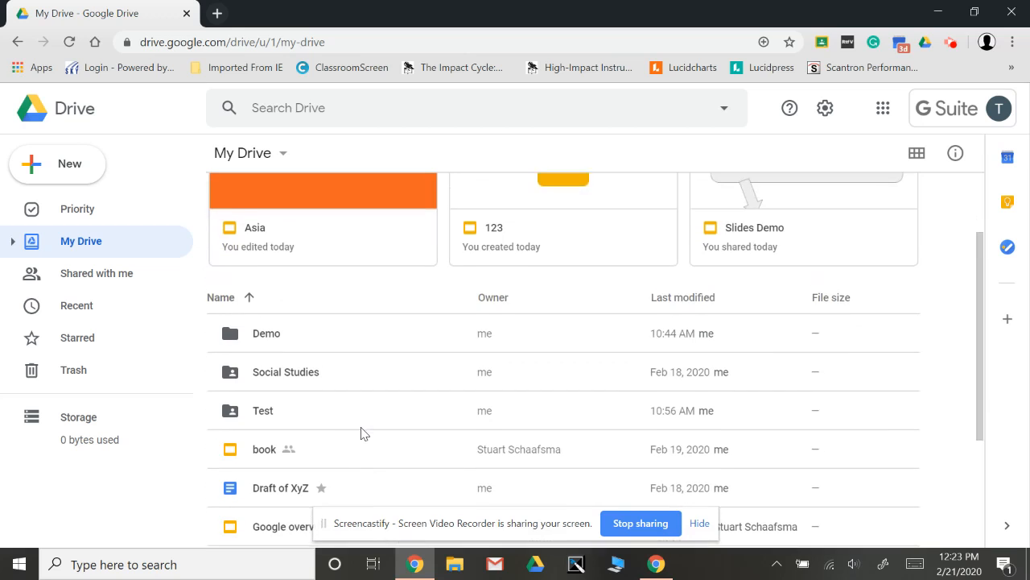
pyautogui.scroll(-1, 362, 433)
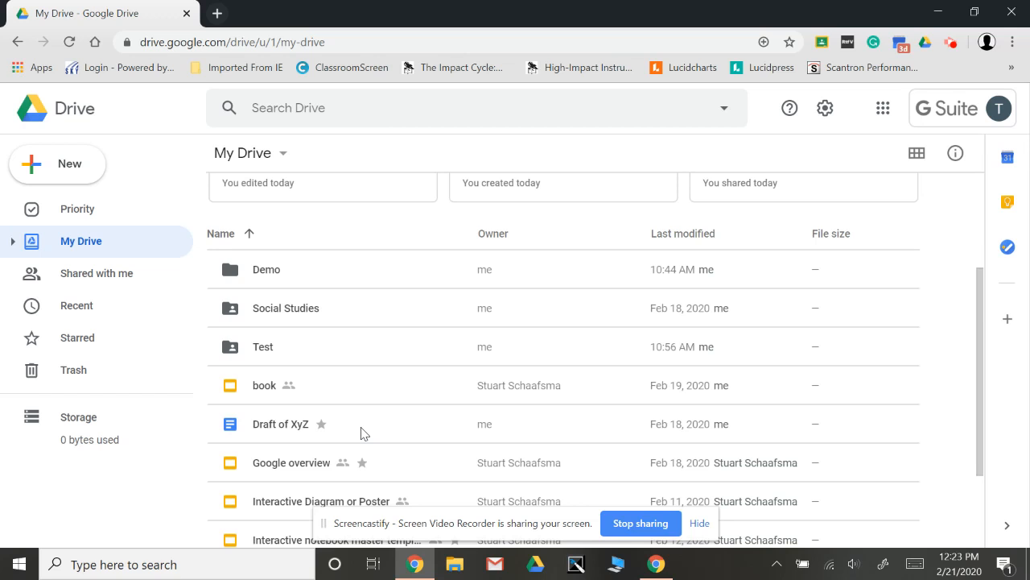
pyautogui.scroll(-2, 361, 433)
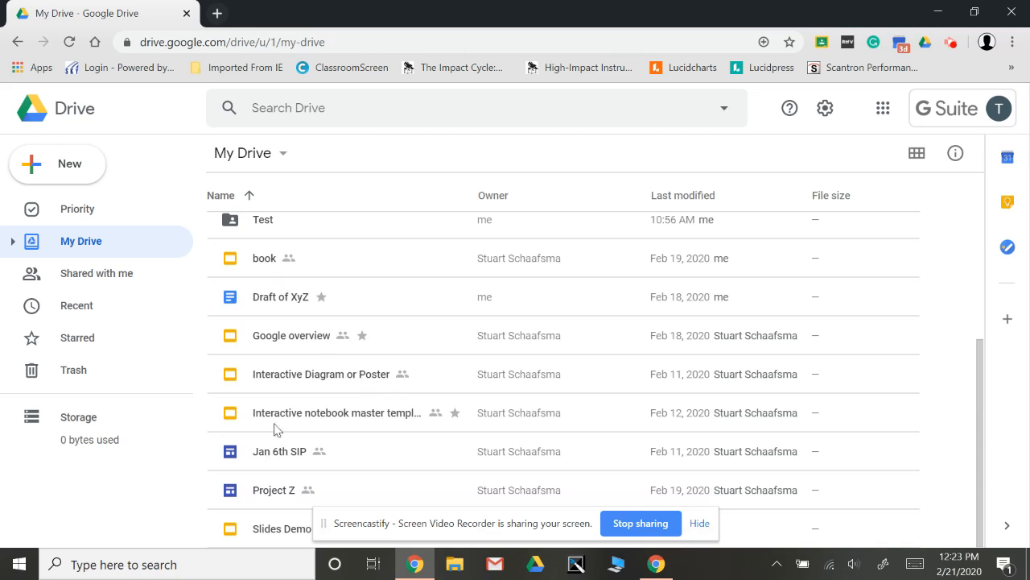
pyautogui.scroll(3, 321, 319)
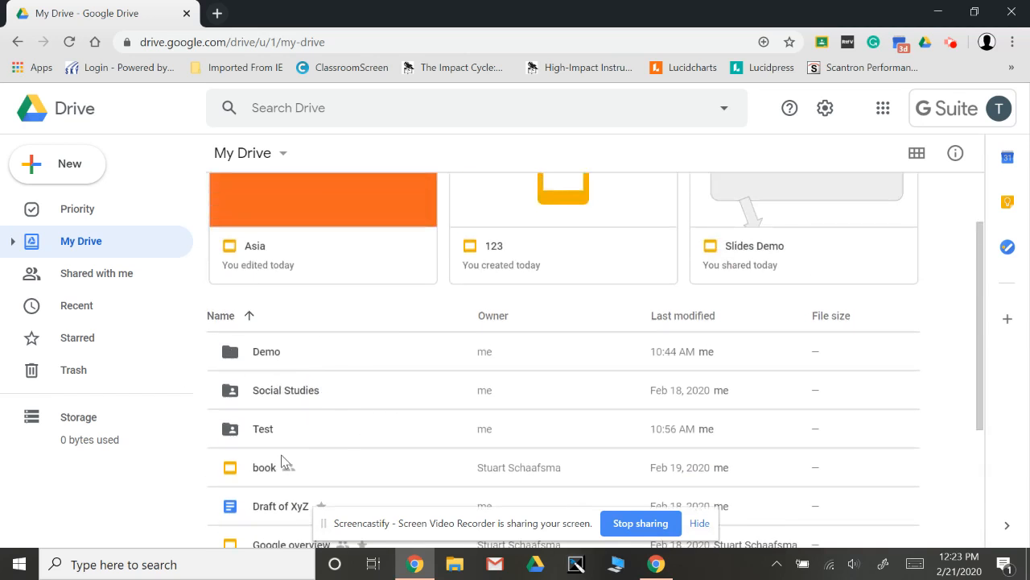
pyautogui.doubleClick(264, 358)
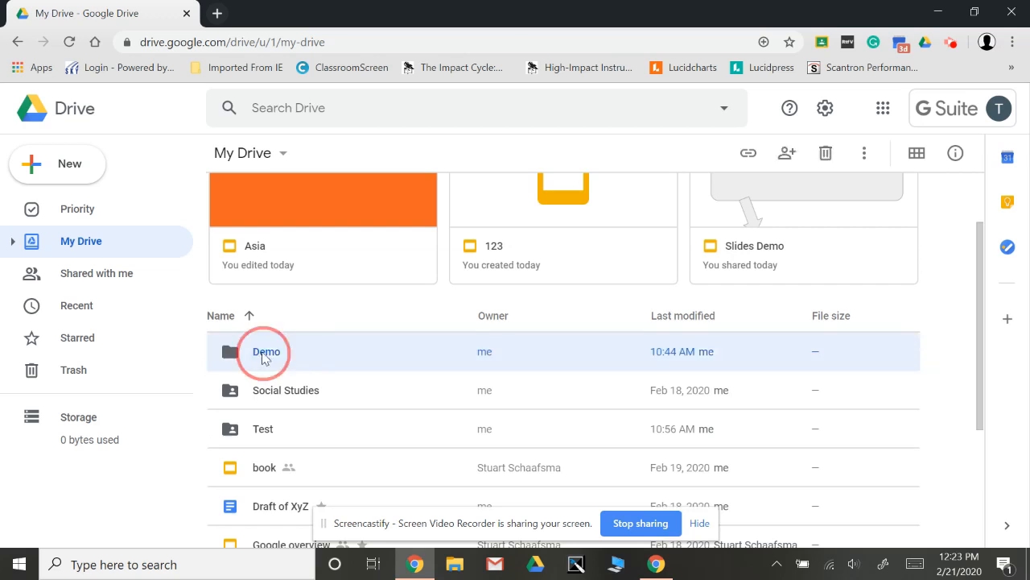
pyautogui.doubleClick(260, 242)
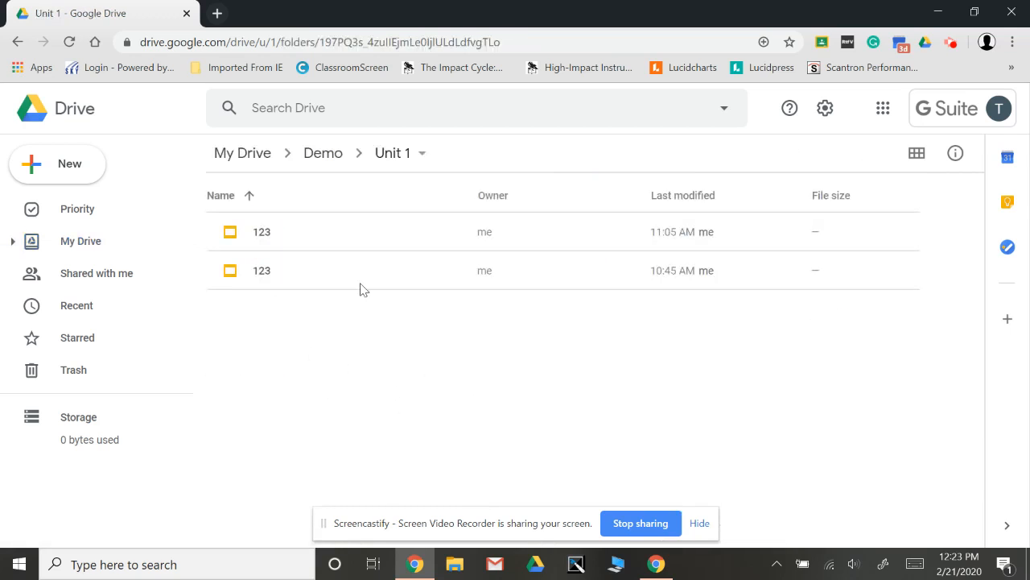
pyautogui.click(70, 239)
# Step: Open the Unit 1 folder inside the Demo folder of My Drive
pyautogui.scroll(-2, 261, 396)
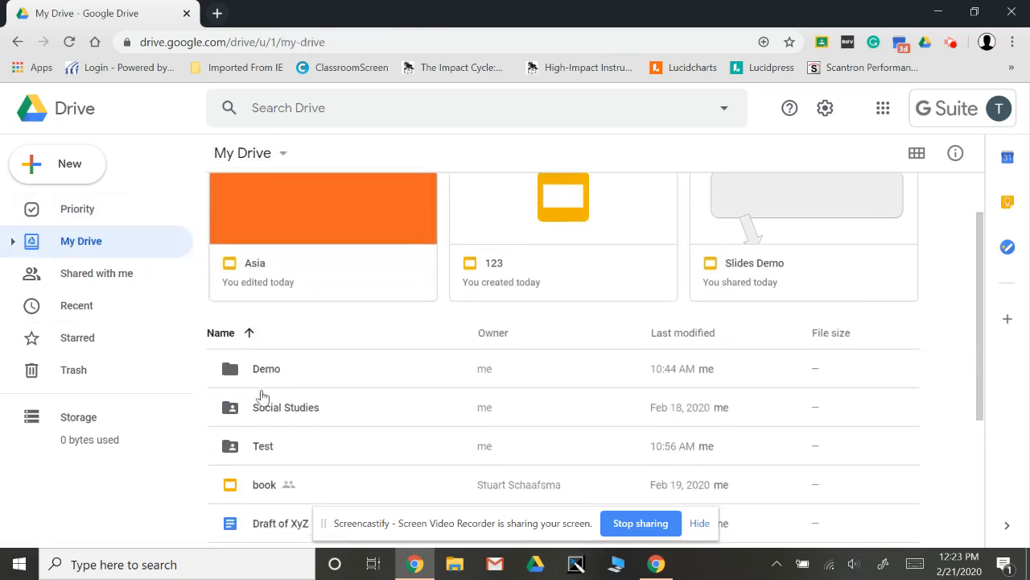
pyautogui.click(268, 333)
pyautogui.doubleClick(266, 333)
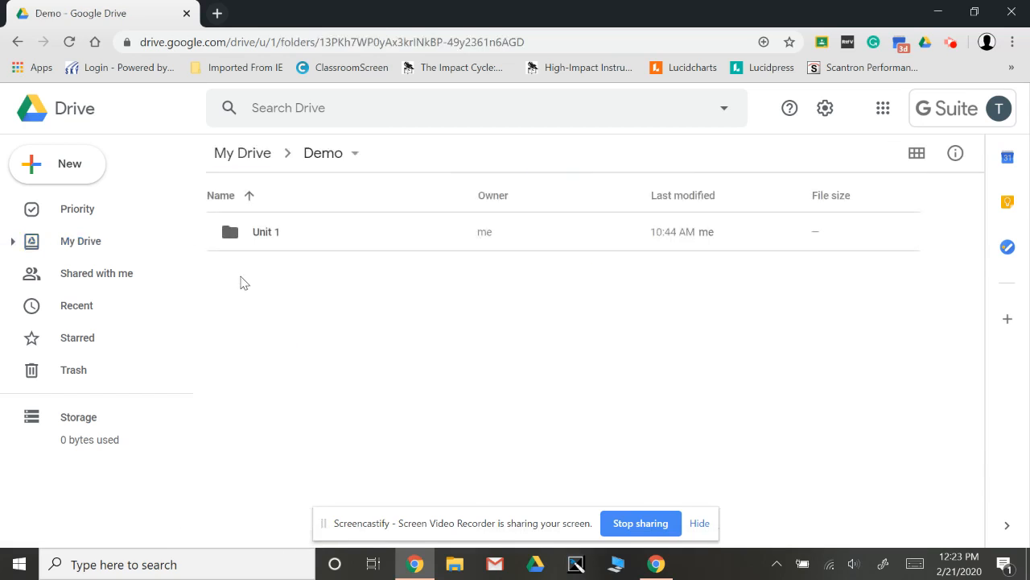
pyautogui.doubleClick(245, 234)
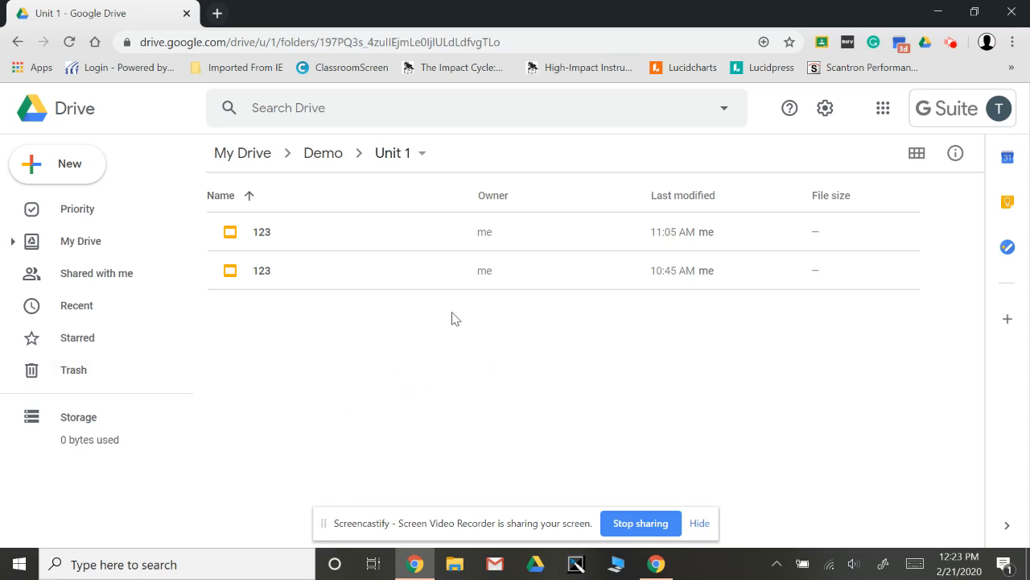
# Step: Create a new blank Google Docs document in the Unit 1 folder and dismiss the Grammarly sign-up and recorder overlays
pyautogui.click(68, 164)
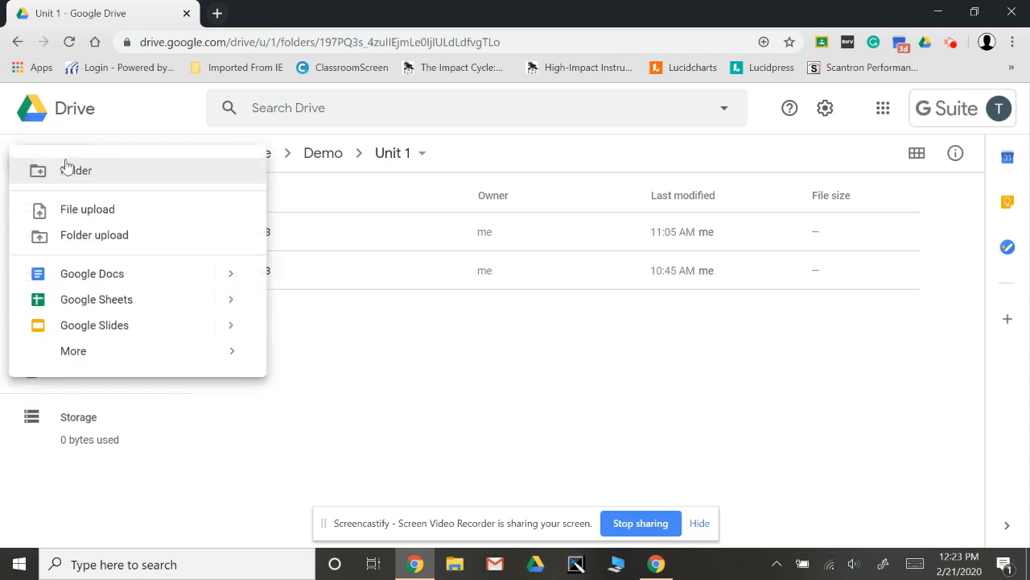
pyautogui.click(74, 276)
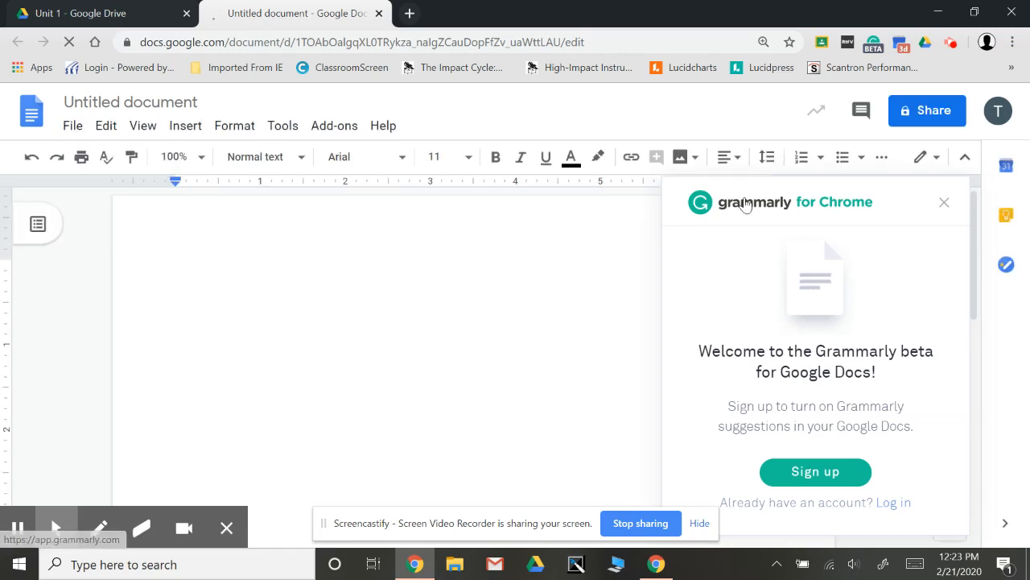
pyautogui.click(941, 205)
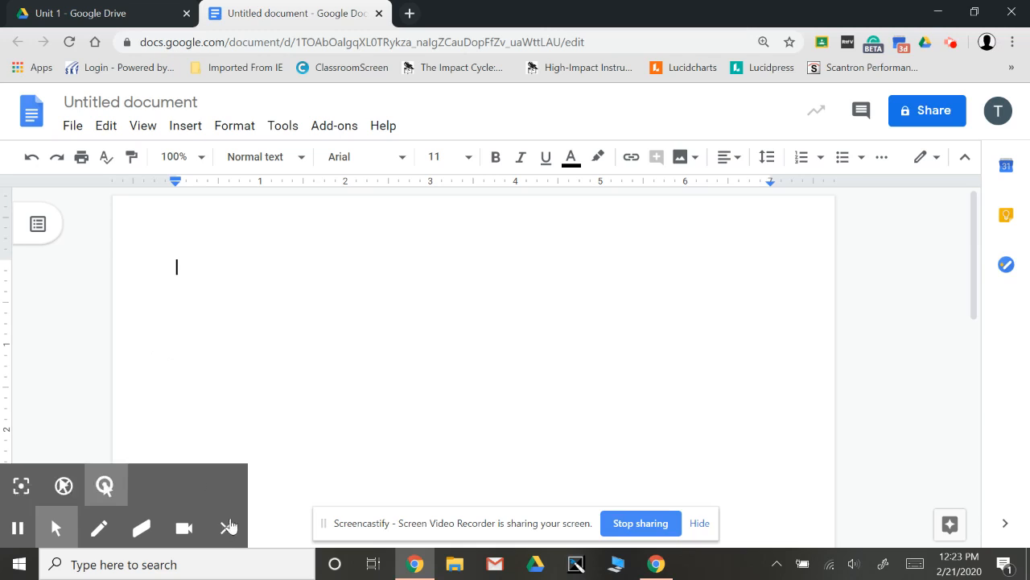
pyautogui.click(226, 527)
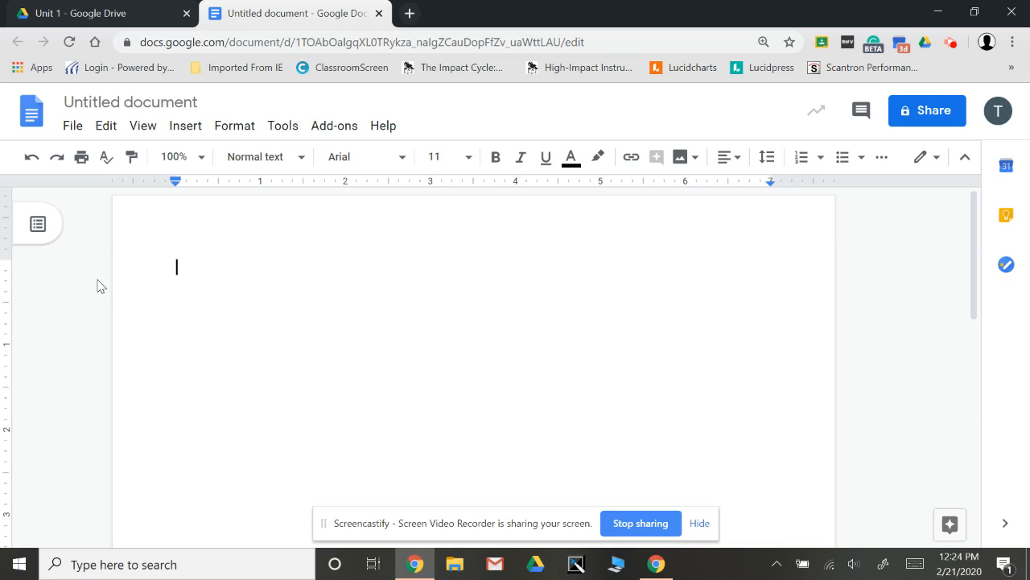
# Step: Rename the untitled document as Cool Stuff
pyautogui.click(200, 105)
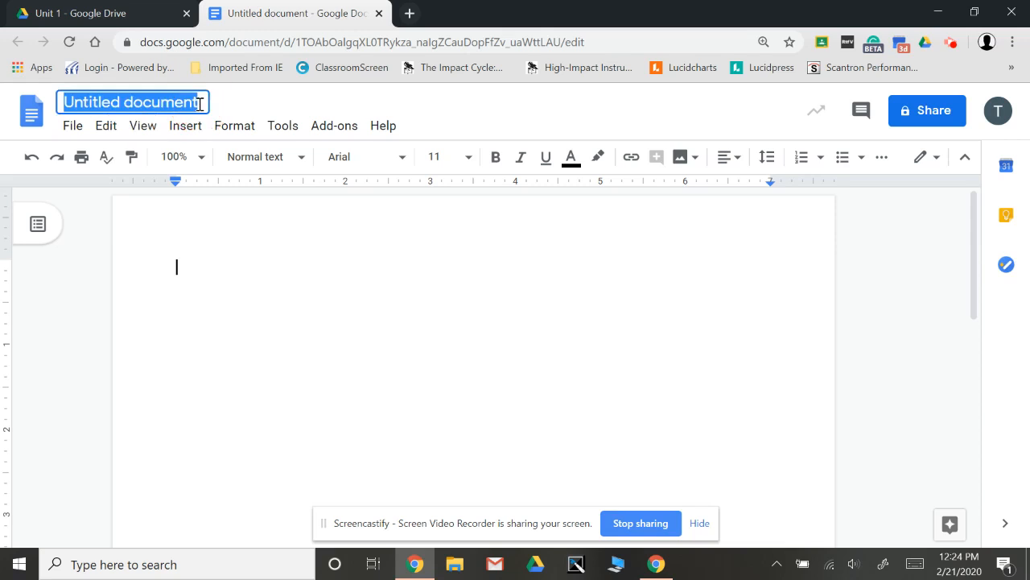
pyautogui.write('Cool ')
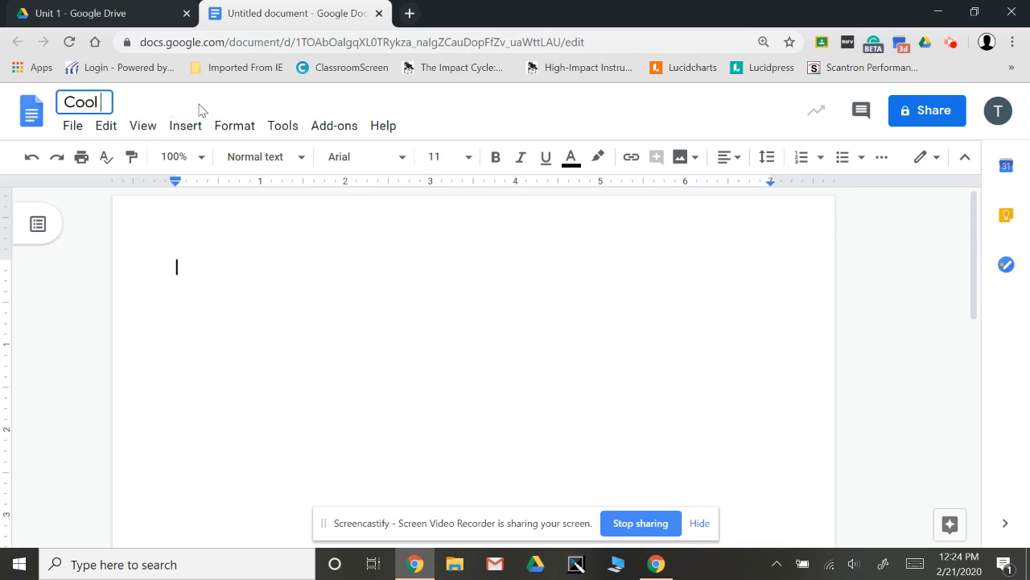
pyautogui.write('Stuff')
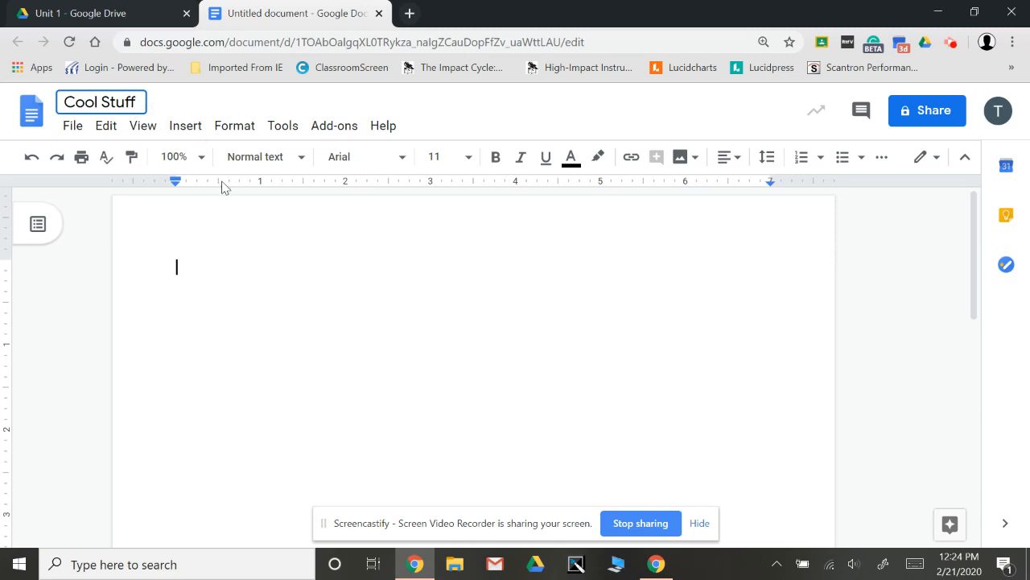
pyautogui.click(256, 283)
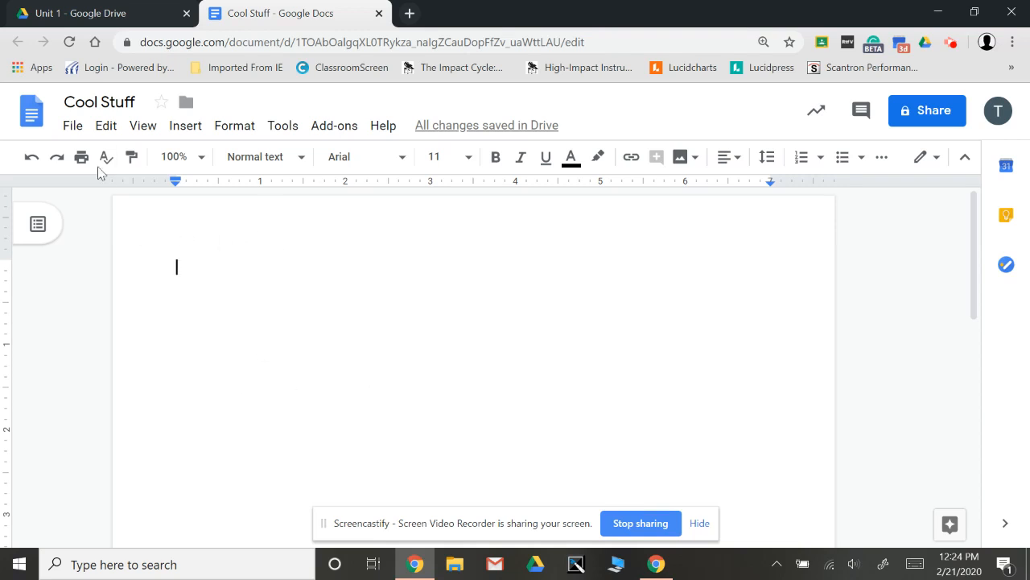
# Step: Open the document's page setup and set the top and bottom margins to 0.5 inches
pyautogui.click(68, 131)
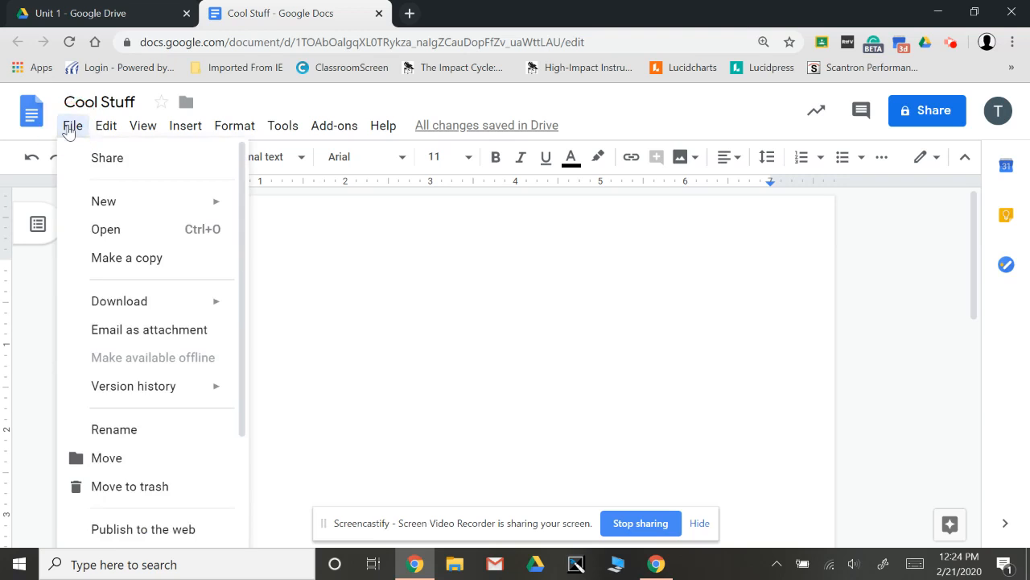
pyautogui.scroll(-2, 113, 426)
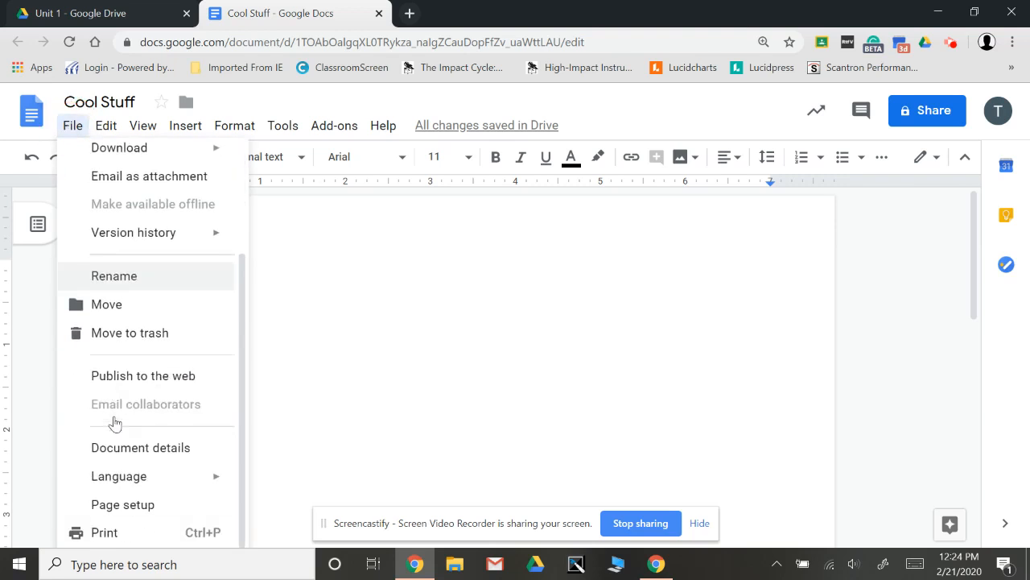
pyautogui.click(129, 506)
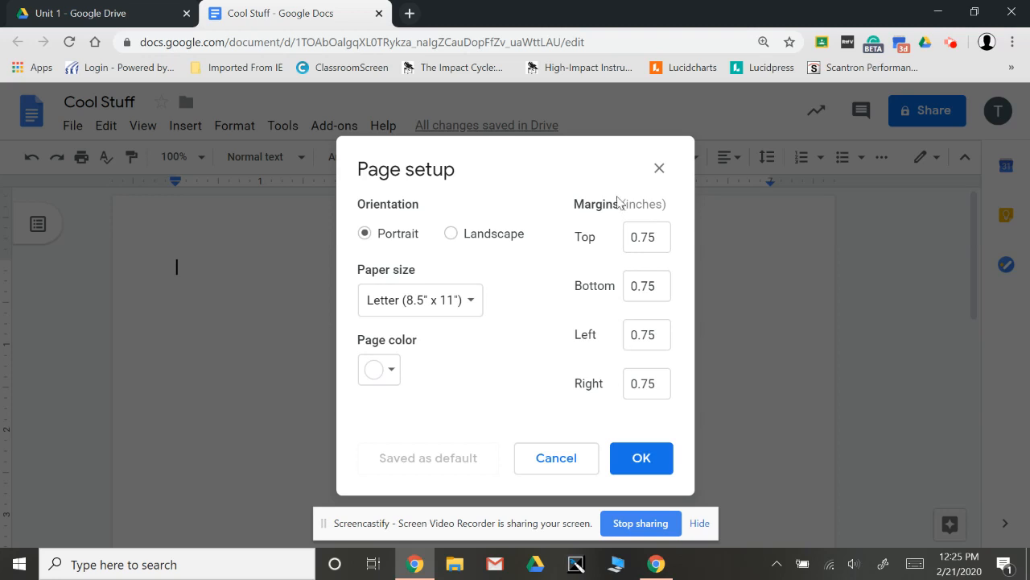
pyautogui.click(661, 227)
pyautogui.press('BackSpace')
pyautogui.press('BackSpace')
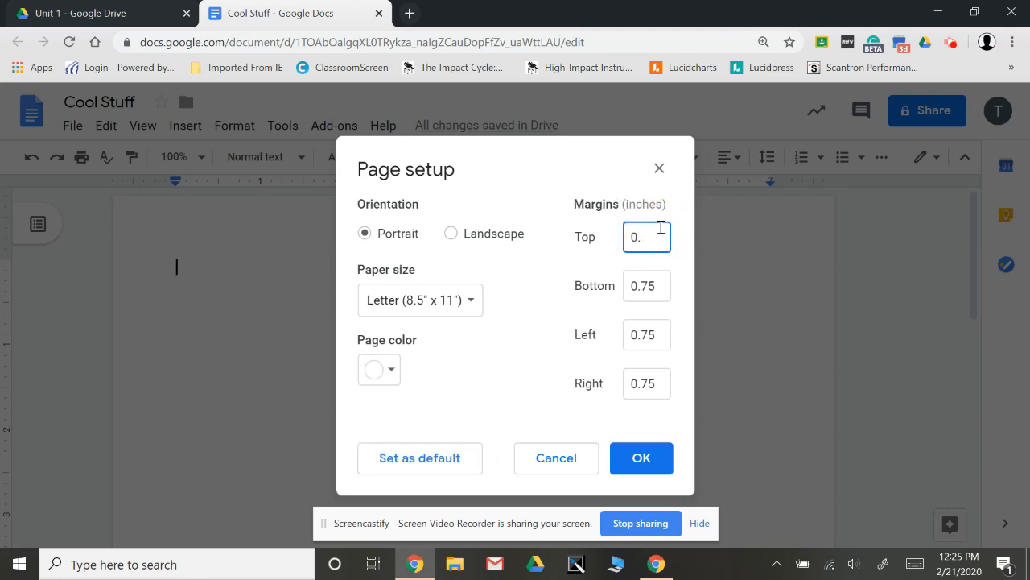
pyautogui.write('5')
pyautogui.click(660, 288)
pyautogui.press('BackSpace')
pyautogui.press('BackSpace')
pyautogui.write('5')
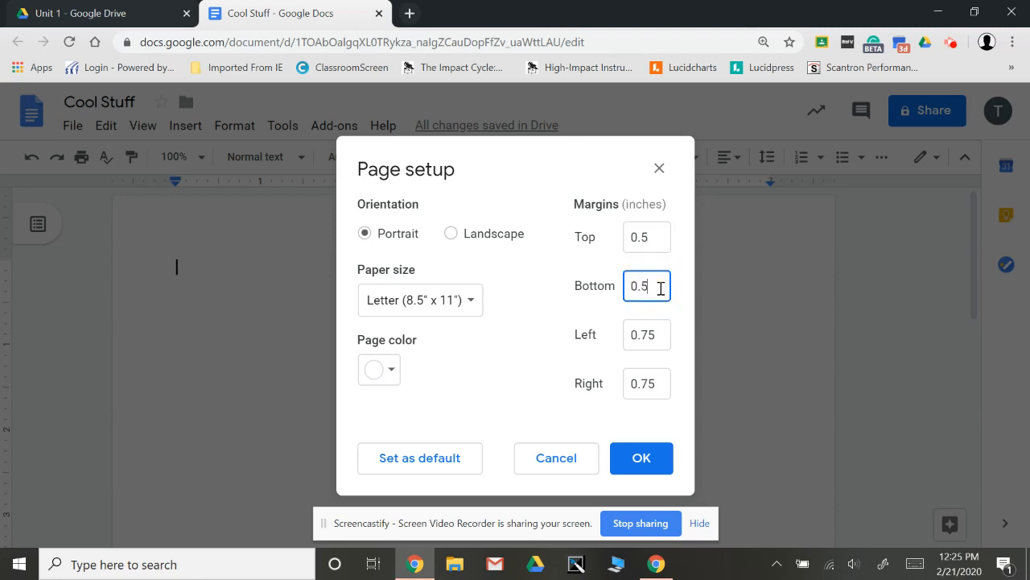
# Step: Set the left and right margins to 0.5 inches, then save the page setup as default and apply it
pyautogui.click(662, 338)
pyautogui.press('BackSpace')
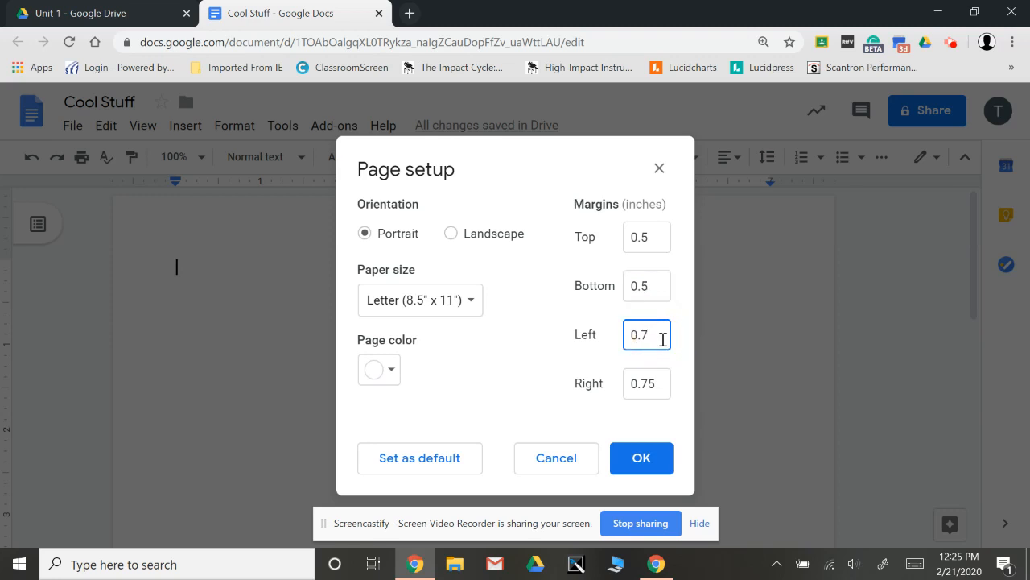
pyautogui.click(660, 385)
pyautogui.press('BackSpace')
pyautogui.press('BackSpace')
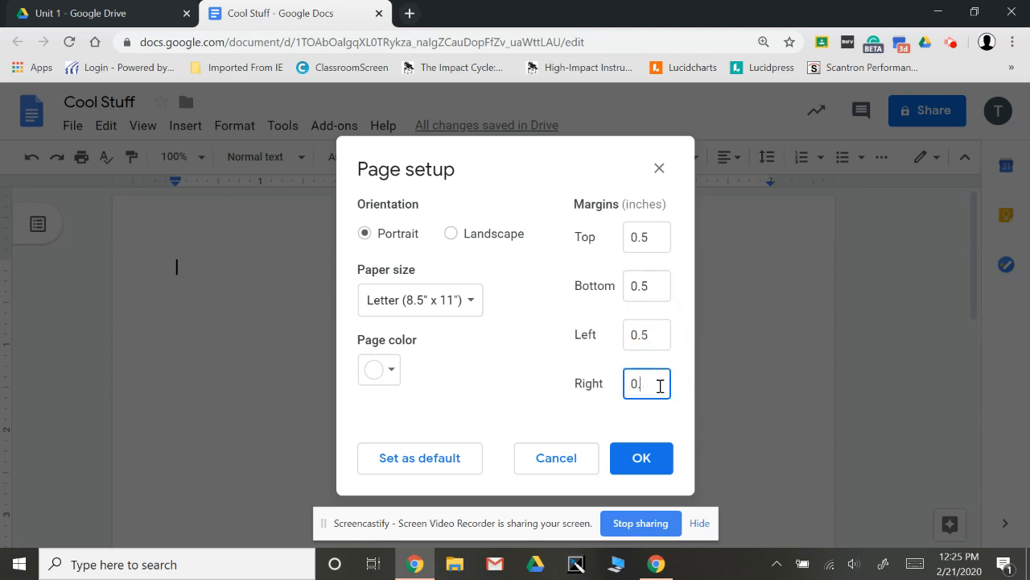
pyautogui.write('5')
pyautogui.click(413, 469)
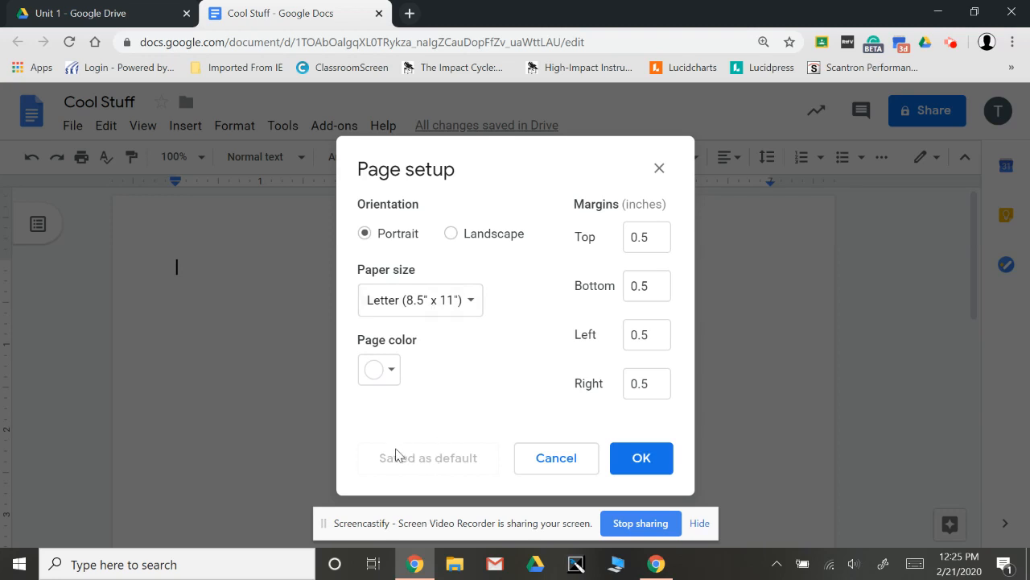
pyautogui.click(618, 456)
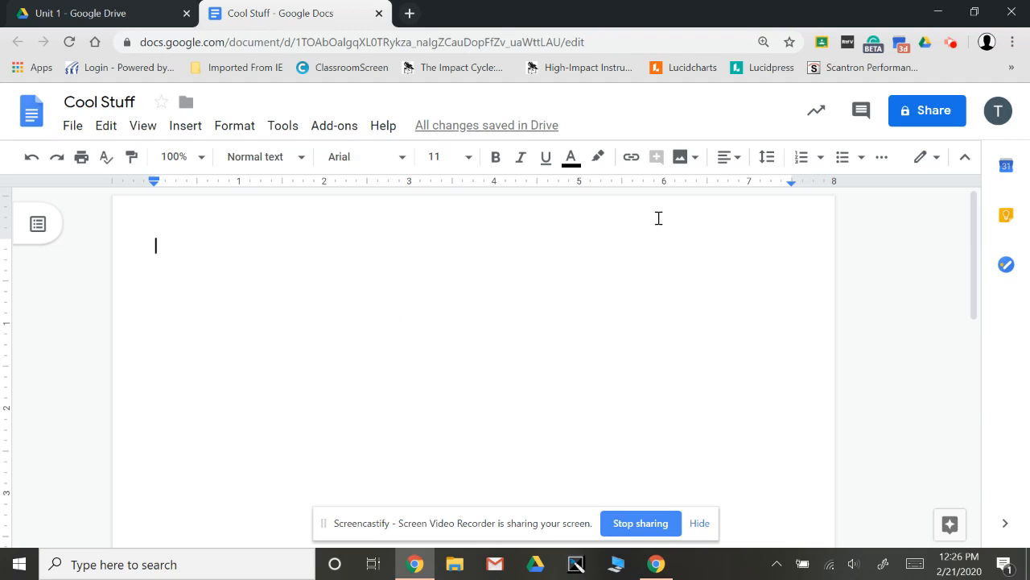
# Step: Search the web for images of "cold" from within the document
pyautogui.click(695, 161)
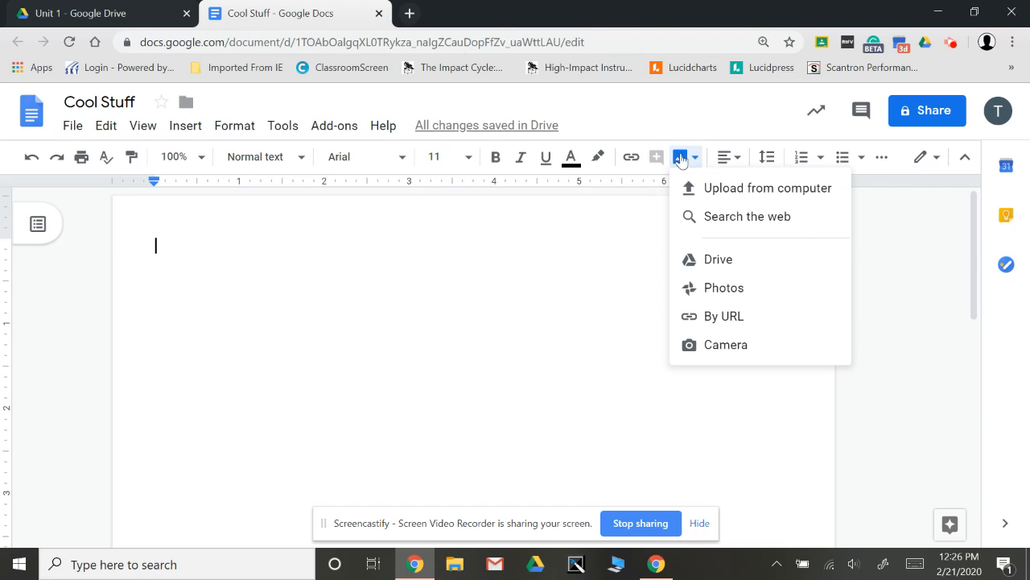
pyautogui.click(646, 214)
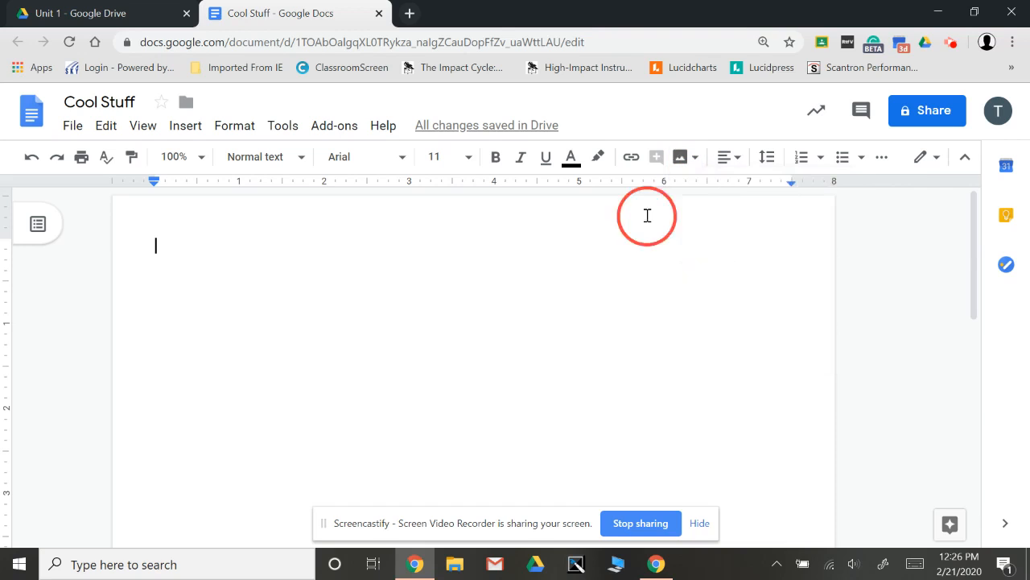
pyautogui.click(692, 161)
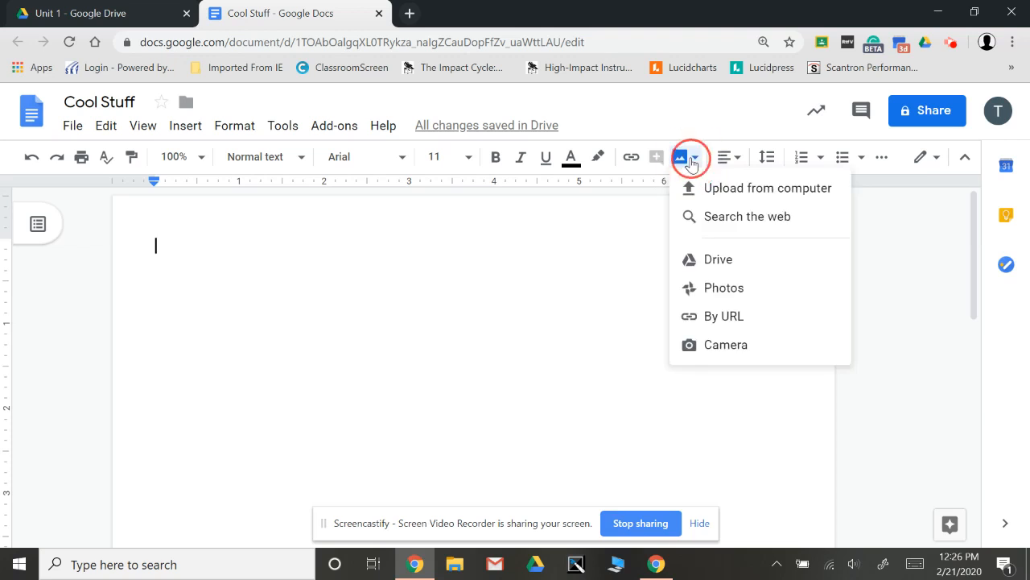
pyautogui.click(760, 229)
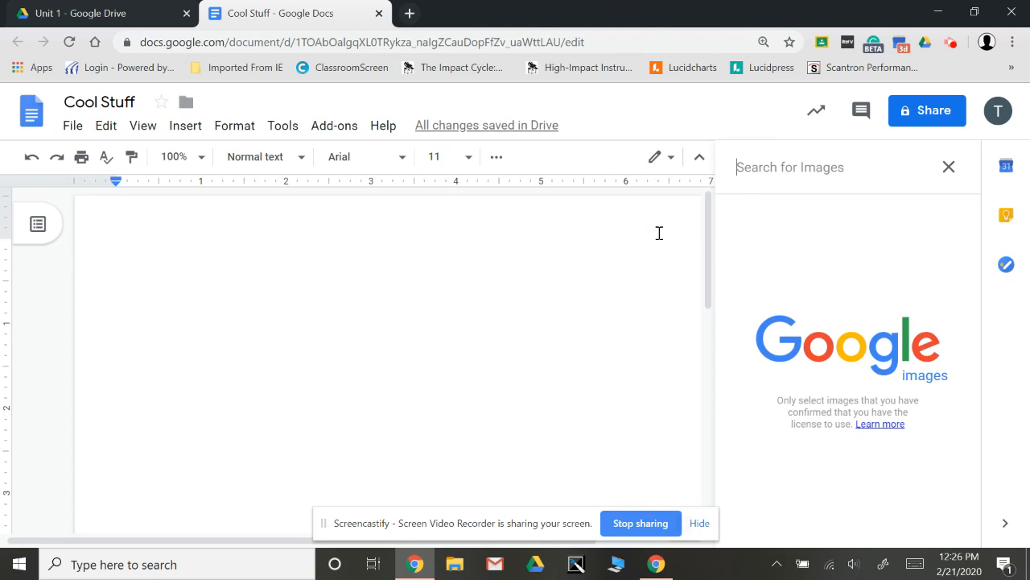
pyautogui.click(778, 167)
pyautogui.click(775, 169)
pyautogui.write('cold')
pyautogui.press('Return')
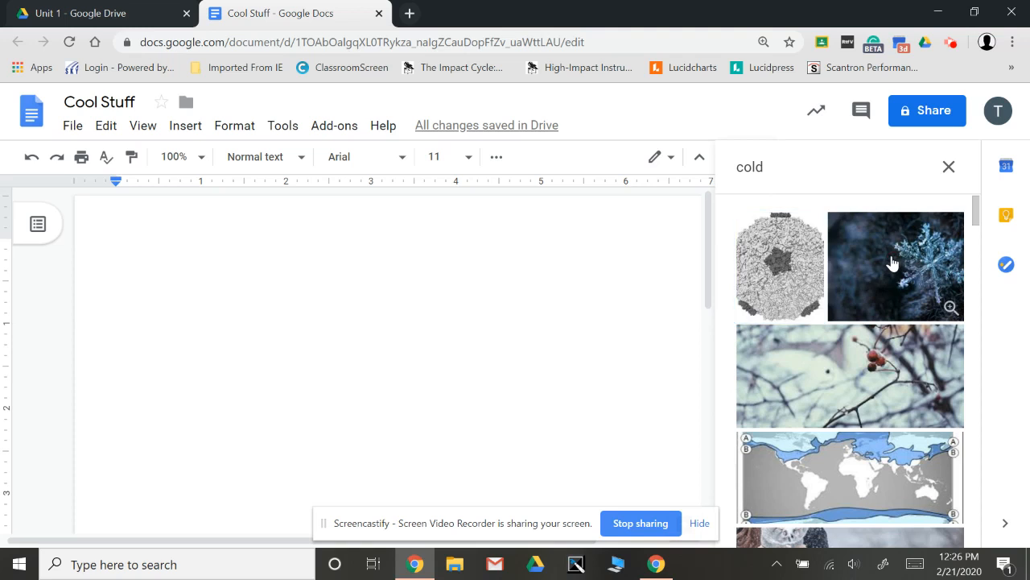
# Step: Insert the dark blue snowflake photo from the "cold" image results into the document
pyautogui.click(892, 263)
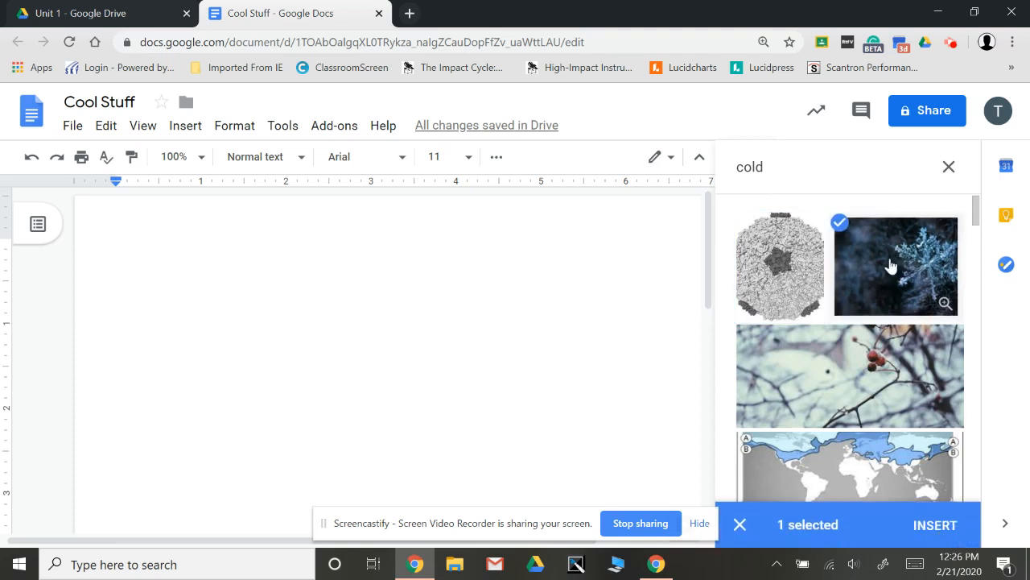
pyautogui.click(936, 532)
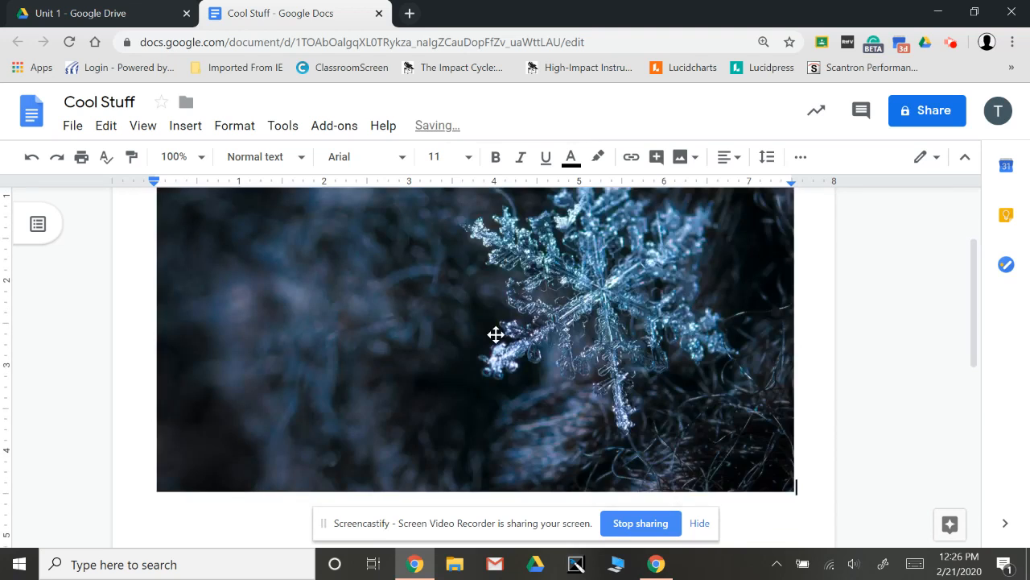
pyautogui.scroll(2, 495, 334)
pyautogui.scroll(-2, 495, 334)
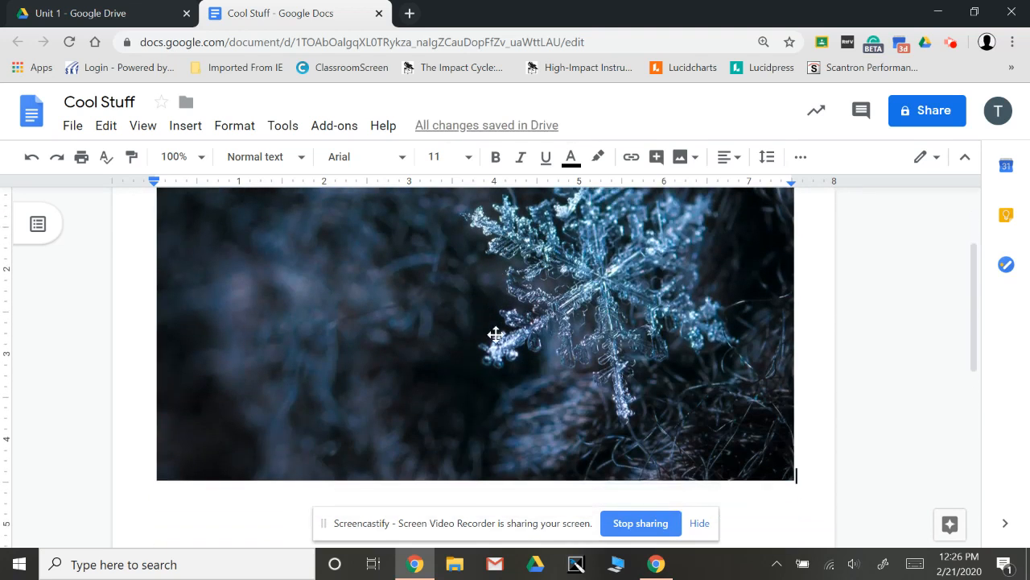
# Step: Shrink the snowflake image proportionally to about 4.6 inches wide
pyautogui.click(497, 338)
pyautogui.moveTo(794, 479); pyautogui.dragTo(547, 328)
pyautogui.click(695, 360)
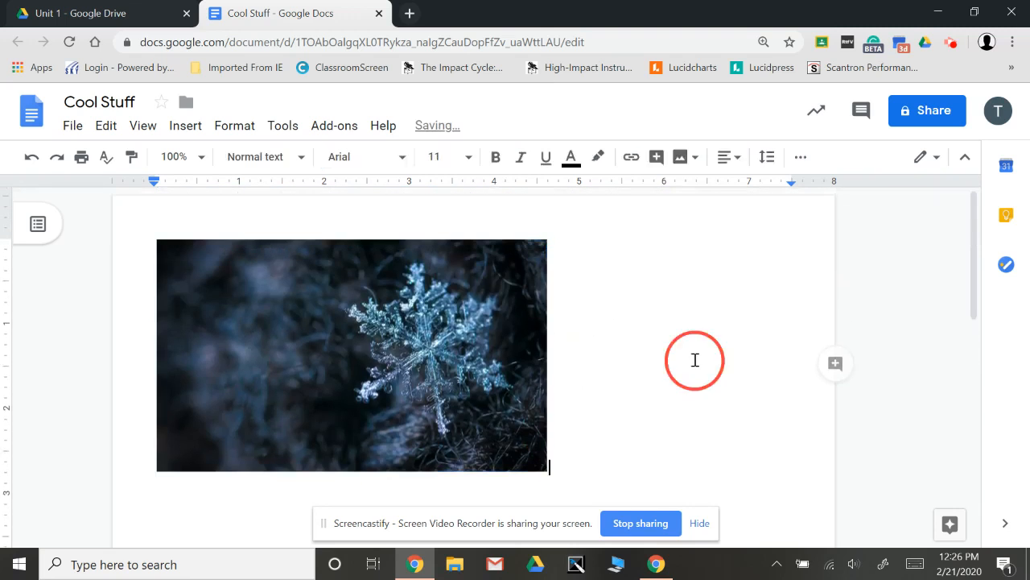
# Step: Start a new line below the snowflake image and insert a 2 x 2 table there
pyautogui.scroll(-2, 695, 359)
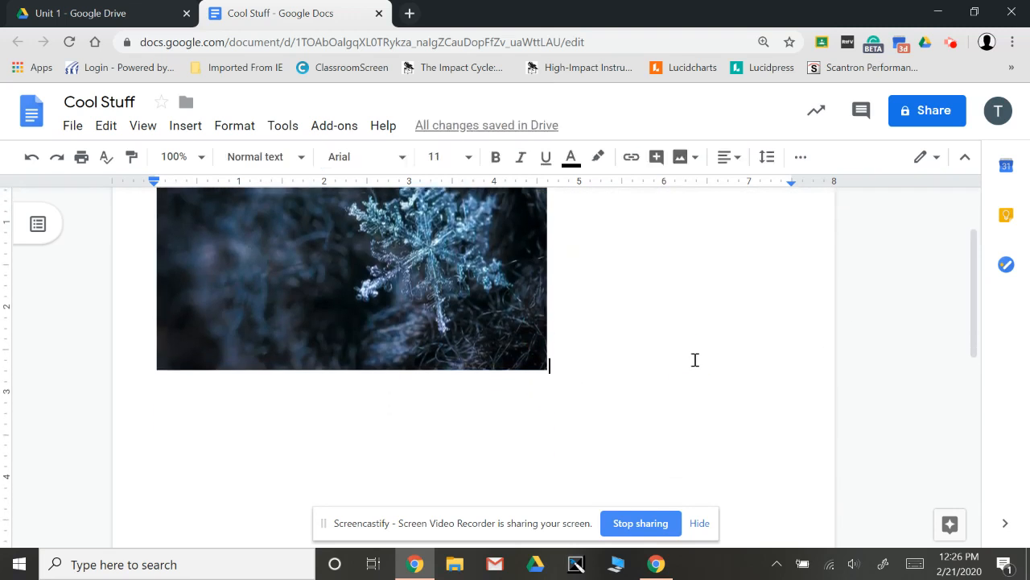
pyautogui.scroll(2, 695, 360)
pyautogui.scroll(-2, 695, 360)
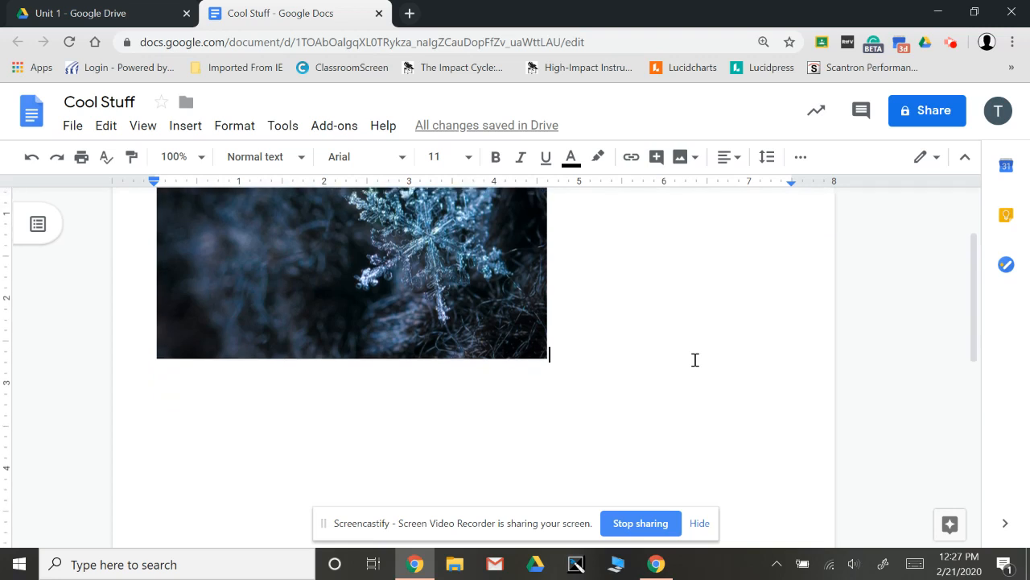
pyautogui.press('Return')
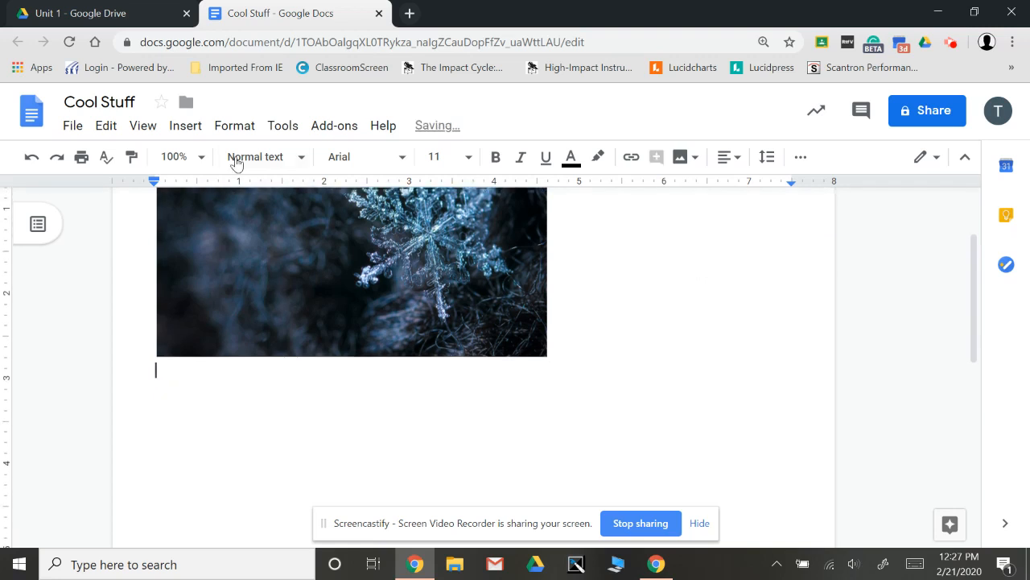
pyautogui.click(185, 129)
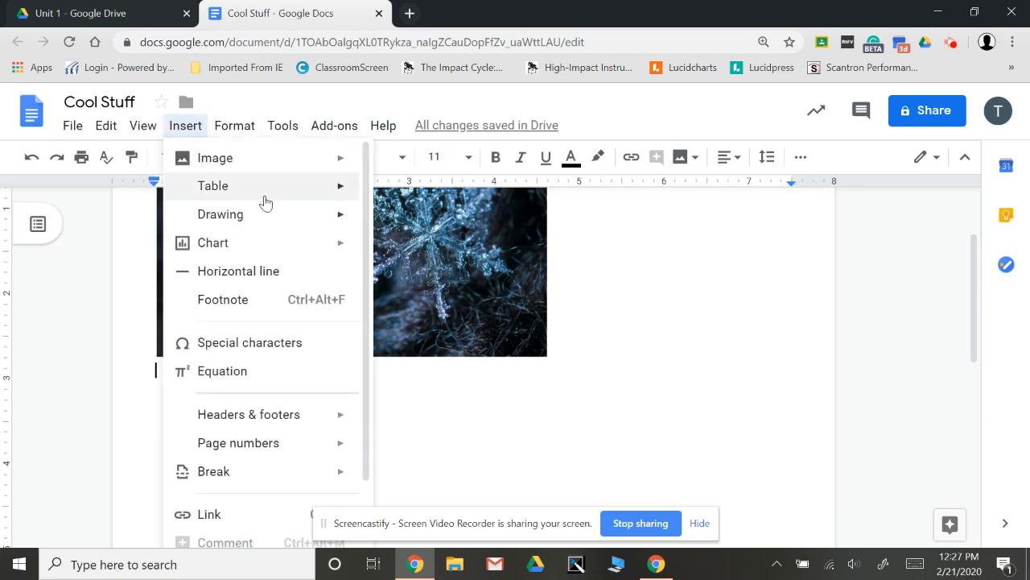
pyautogui.moveTo(281, 192)
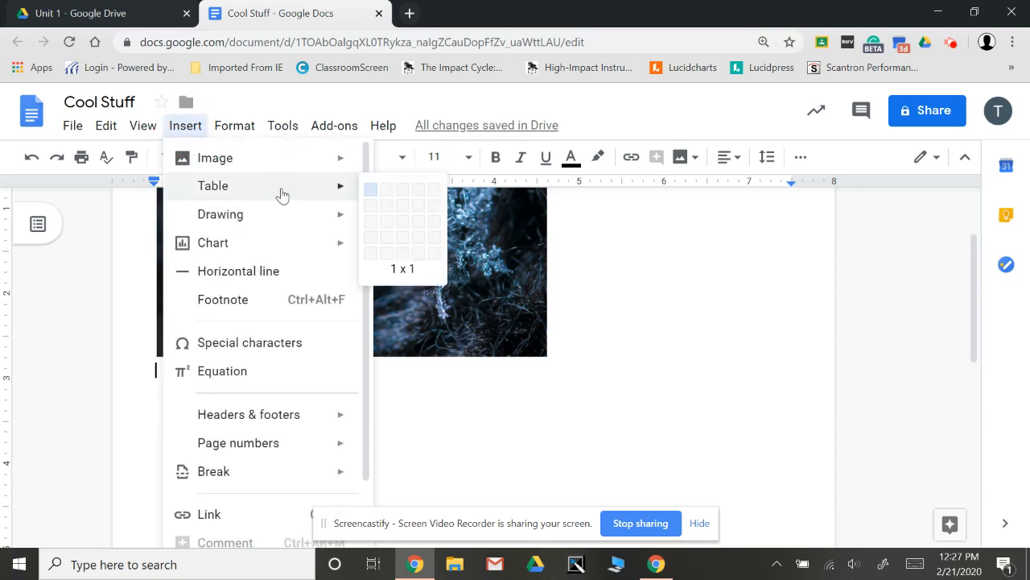
pyautogui.click(393, 208)
pyautogui.scroll(-2, 479, 442)
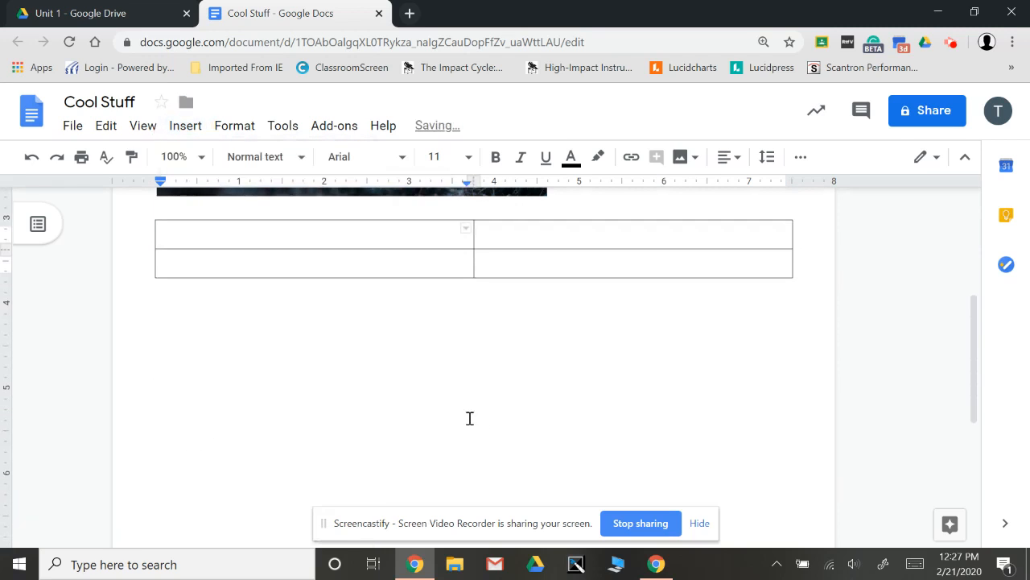
# Step: Color the top border of the table's first row white
pyautogui.scroll(1, 470, 418)
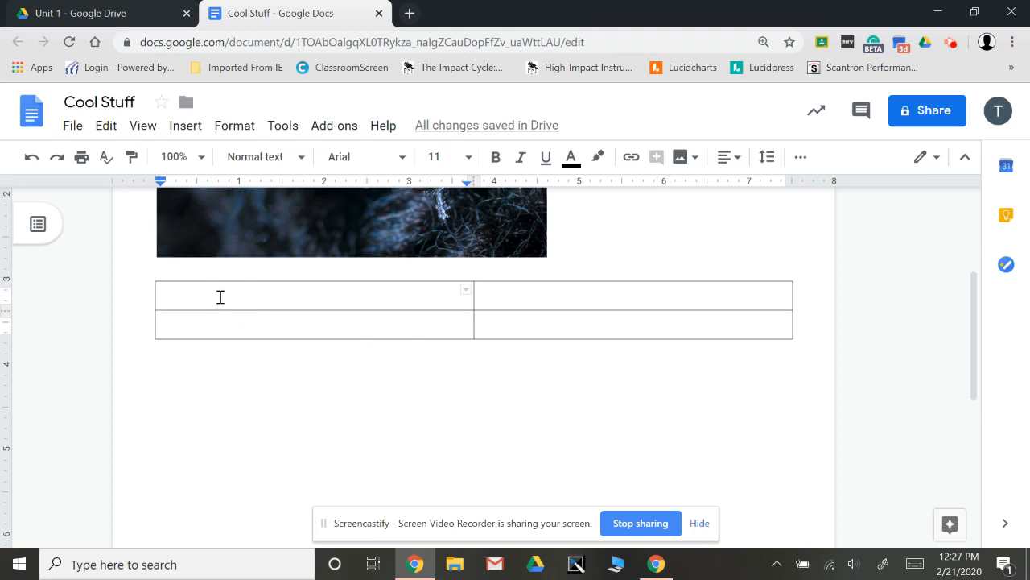
pyautogui.moveTo(220, 297); pyautogui.dragTo(544, 303)
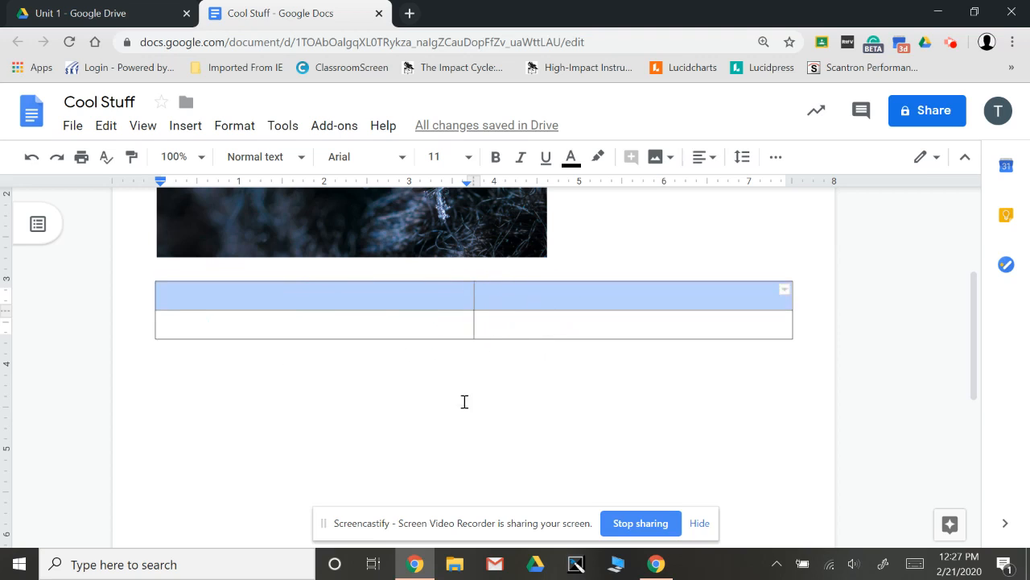
pyautogui.click(784, 292)
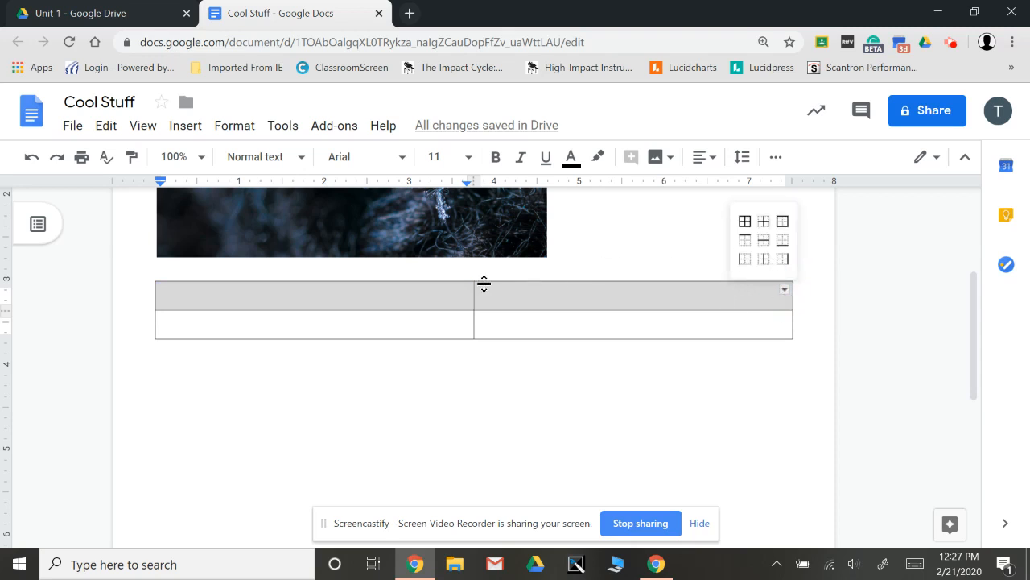
pyautogui.click(744, 241)
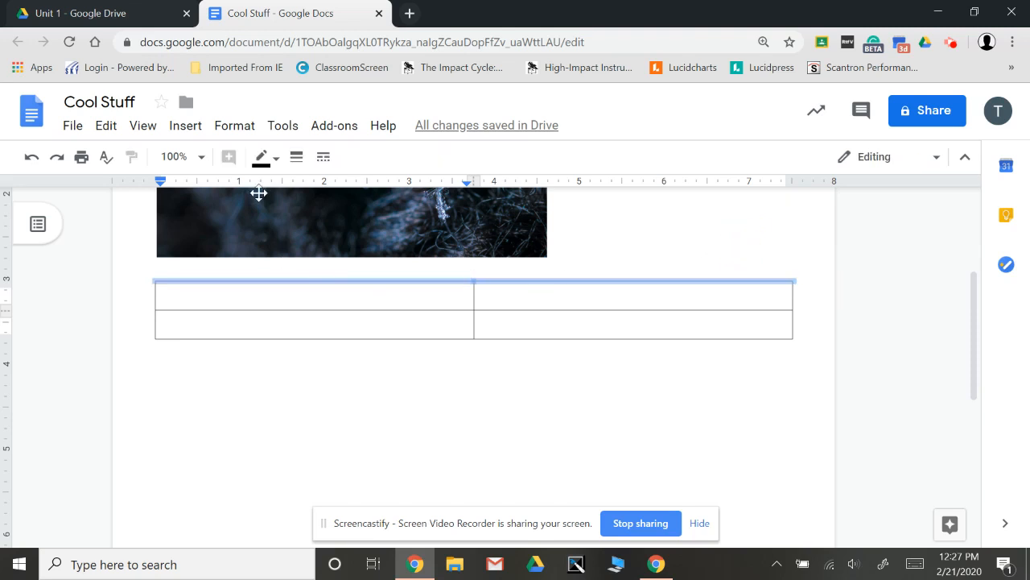
pyautogui.click(273, 158)
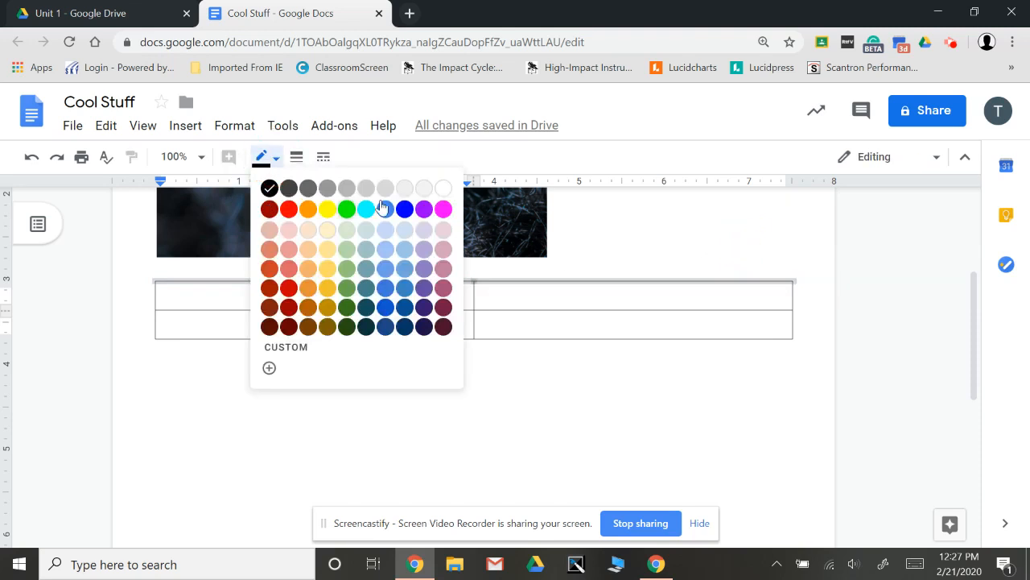
pyautogui.click(446, 188)
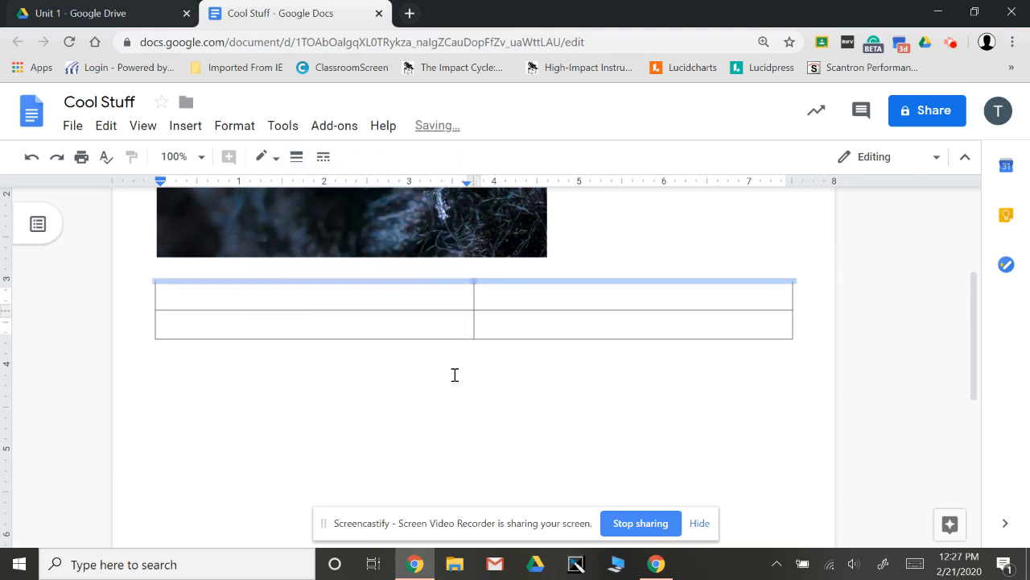
pyautogui.click(455, 404)
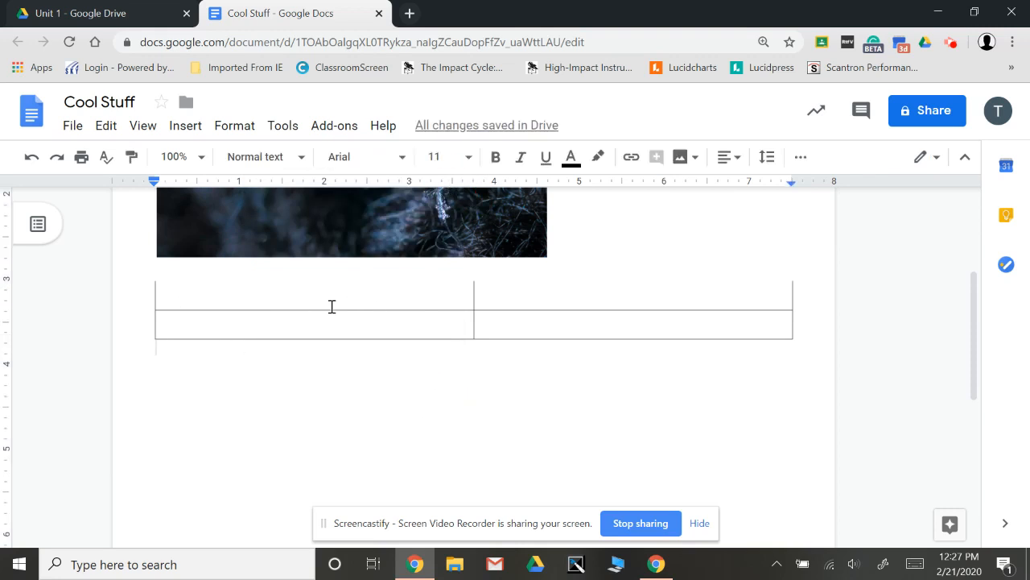
# Step: Color the vertical border between the two cells of the table's first row white
pyautogui.moveTo(188, 295); pyautogui.dragTo(599, 293)
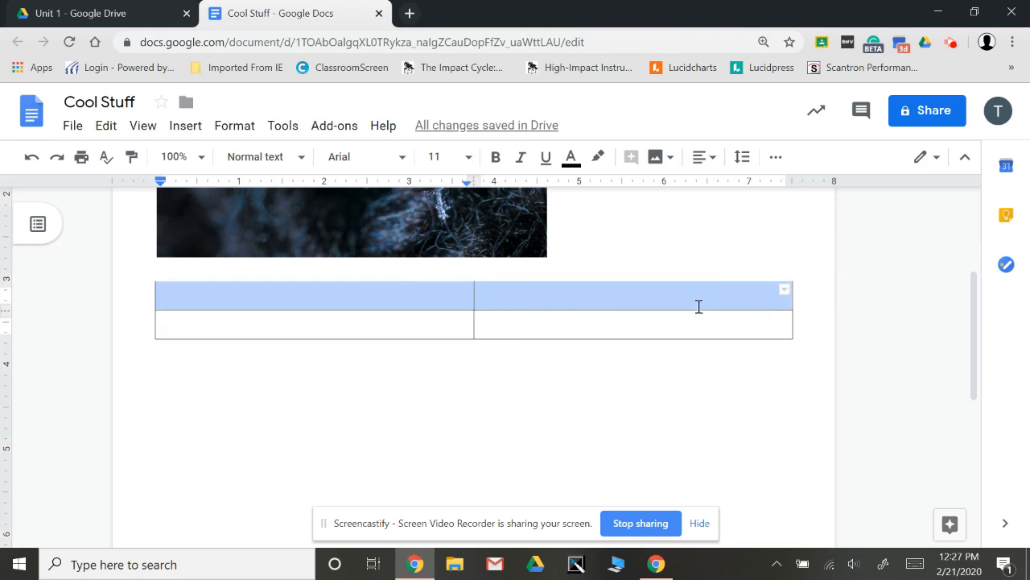
pyautogui.click(785, 290)
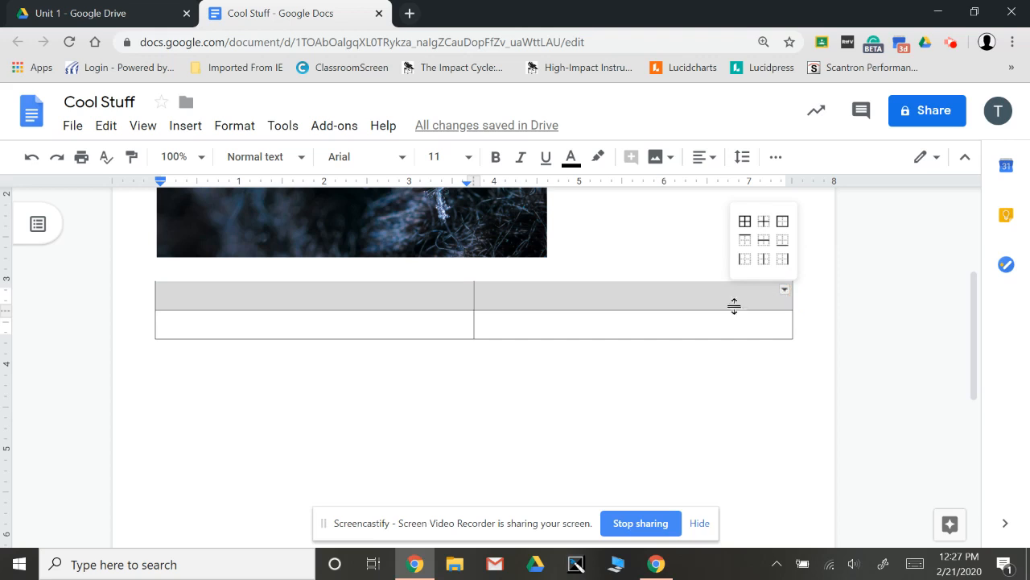
pyautogui.click(765, 260)
pyautogui.click(269, 159)
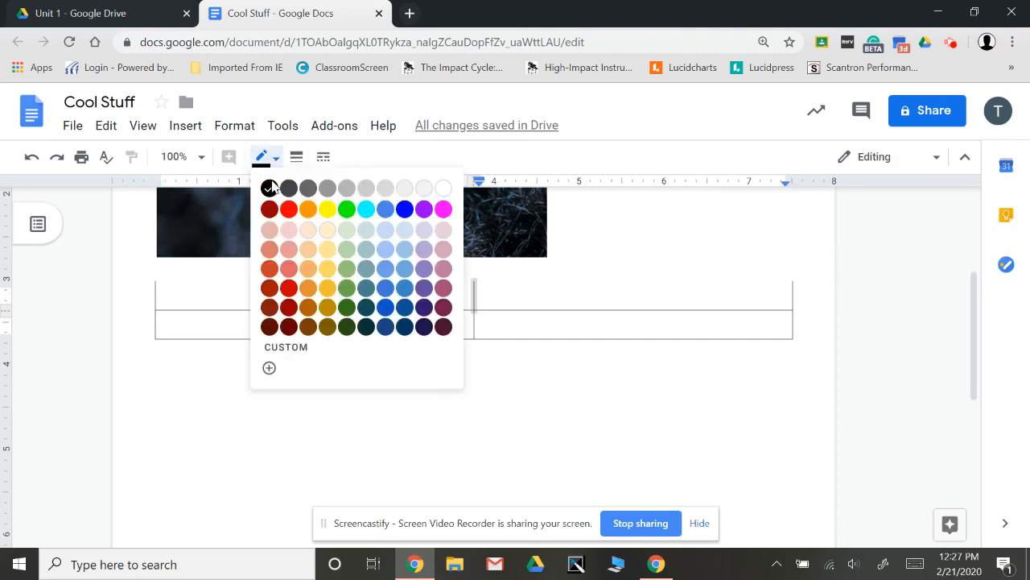
pyautogui.click(443, 188)
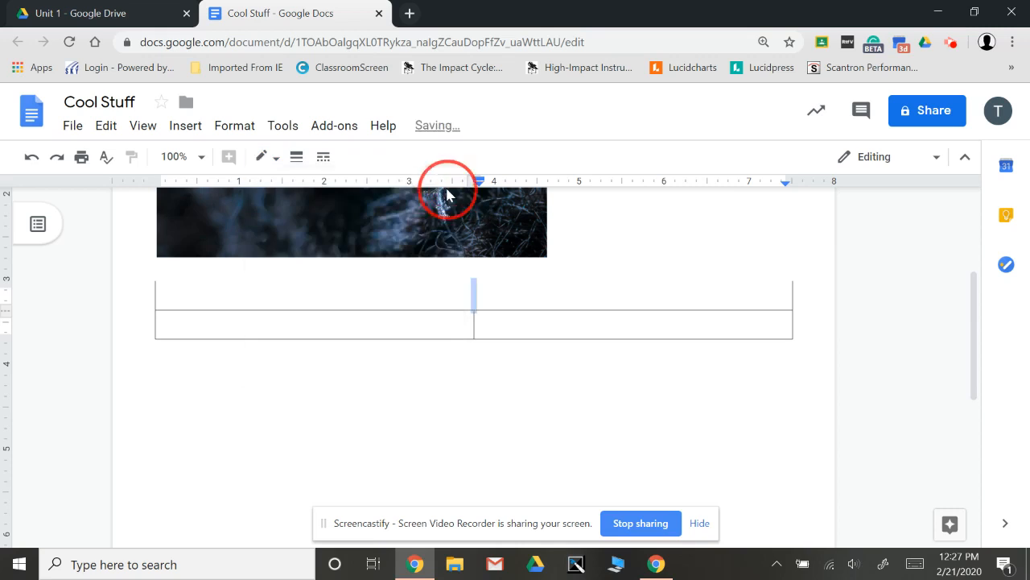
pyautogui.click(488, 427)
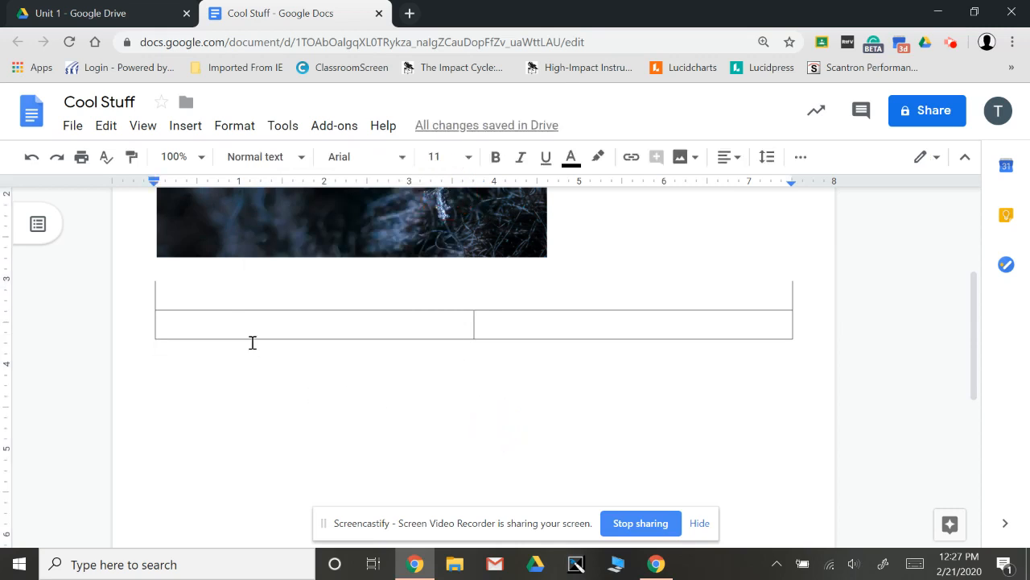
# Step: Set the outer border of the table's first row to a width of 3pt
pyautogui.moveTo(189, 291); pyautogui.dragTo(617, 291)
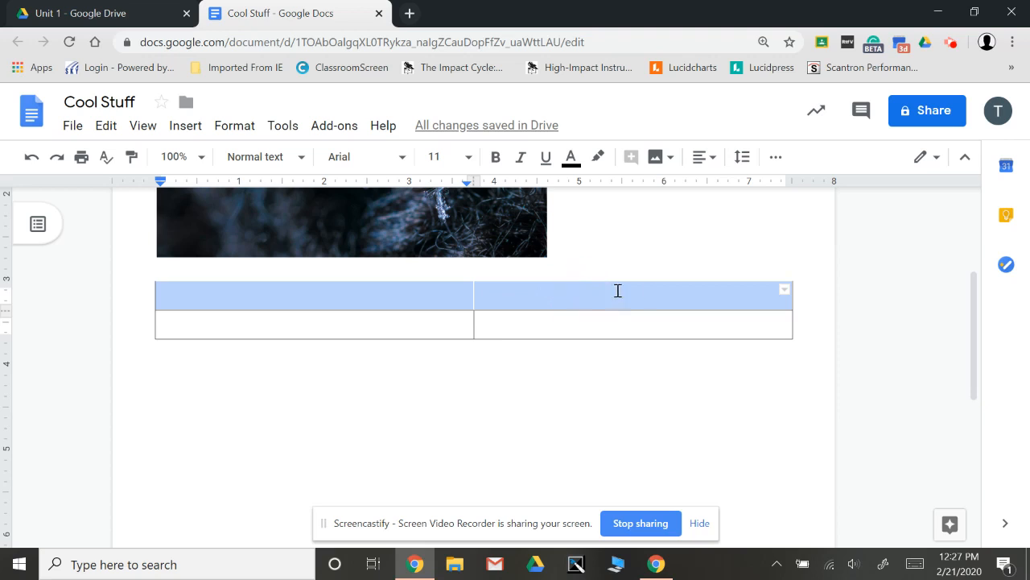
pyautogui.click(784, 291)
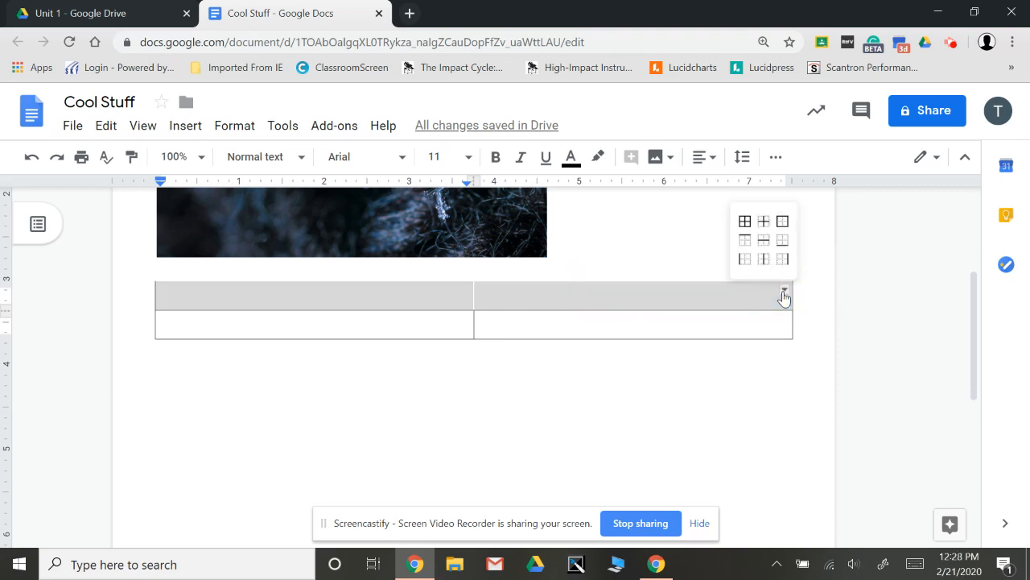
pyautogui.click(785, 230)
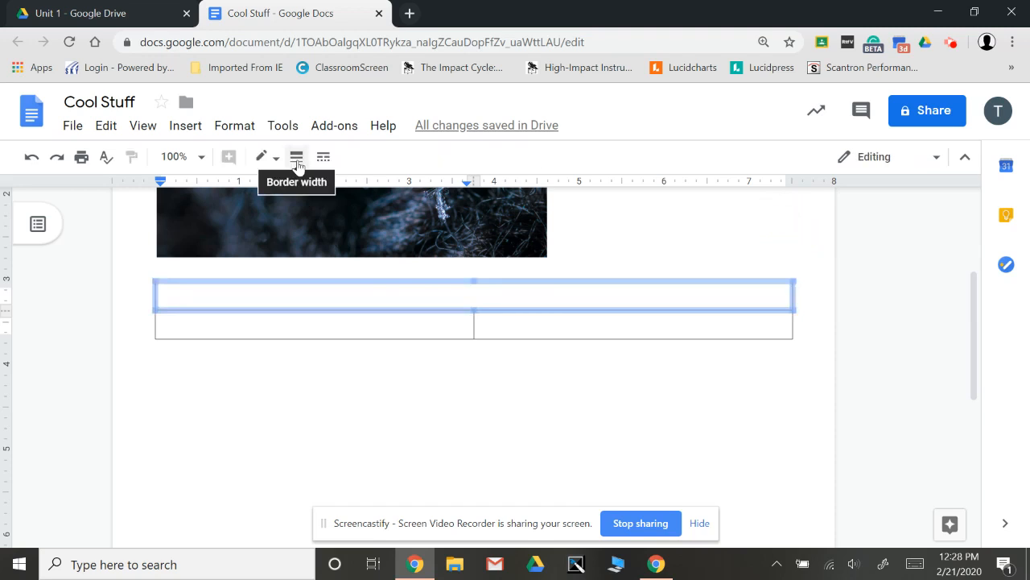
pyautogui.click(297, 158)
pyautogui.click(328, 358)
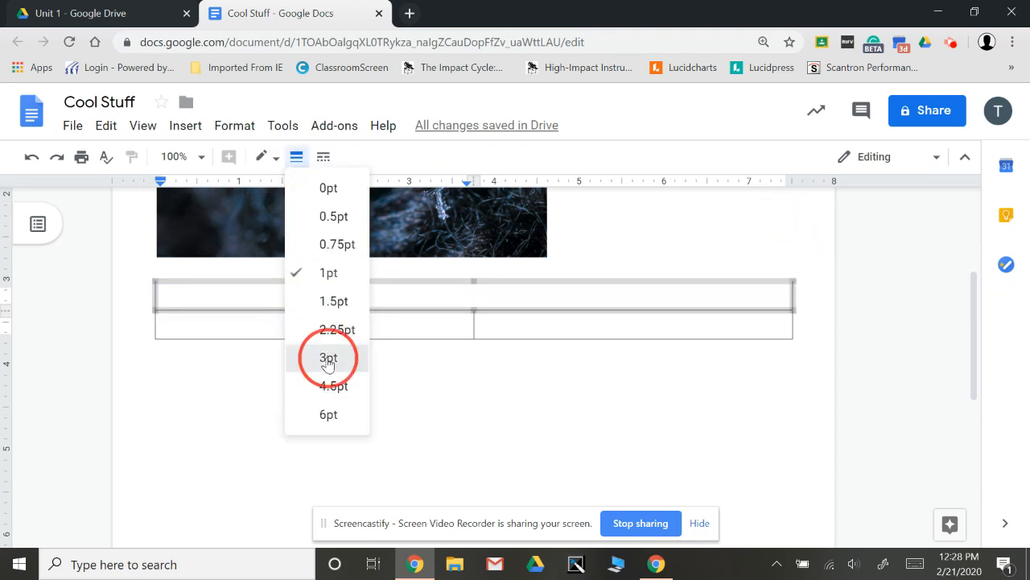
pyautogui.click(347, 422)
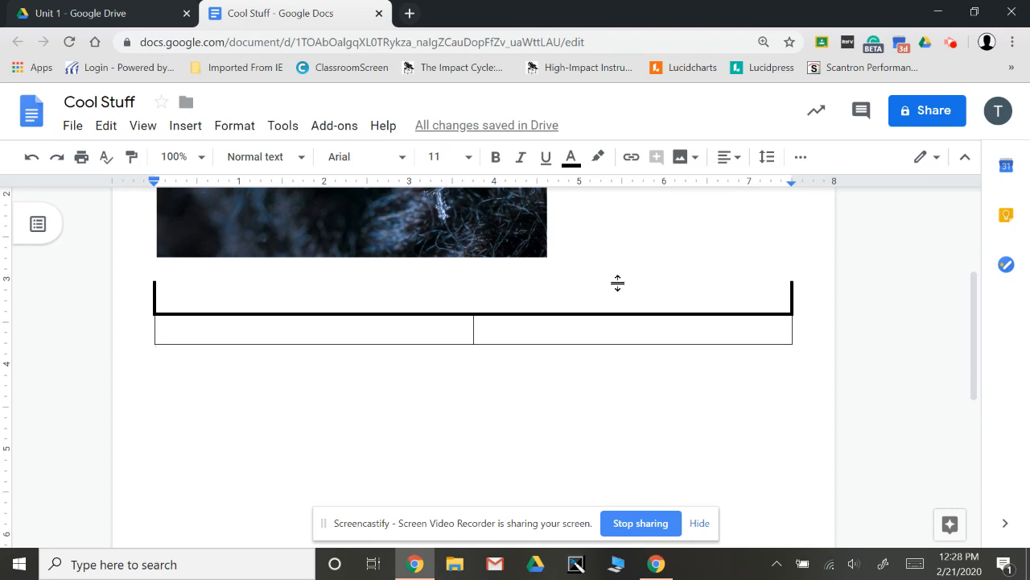
pyautogui.scroll(3, 617, 282)
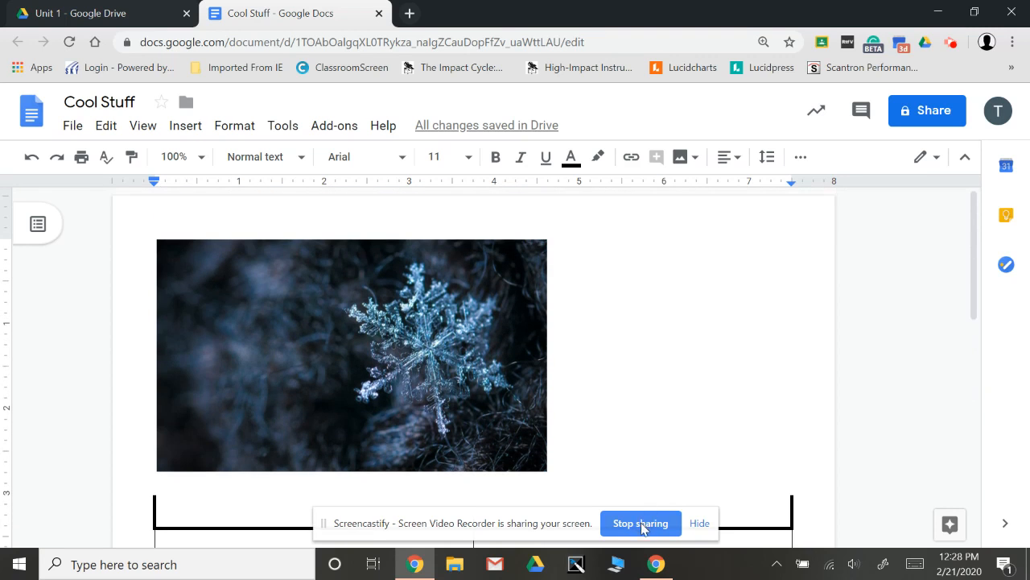